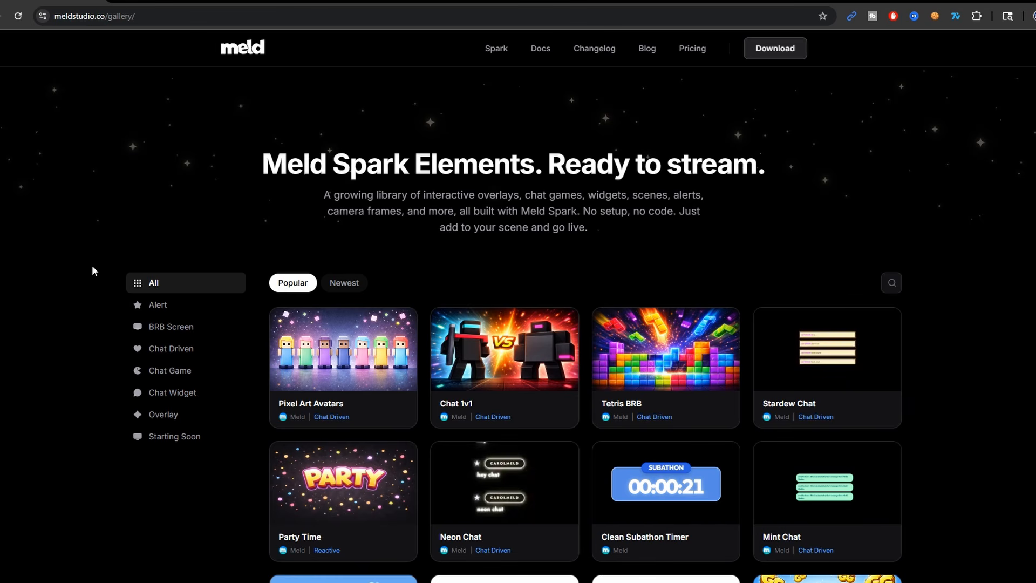
Browse the popular elements across all categories of the Meld Spark gallery
scroll(95, 340, "down", 10)
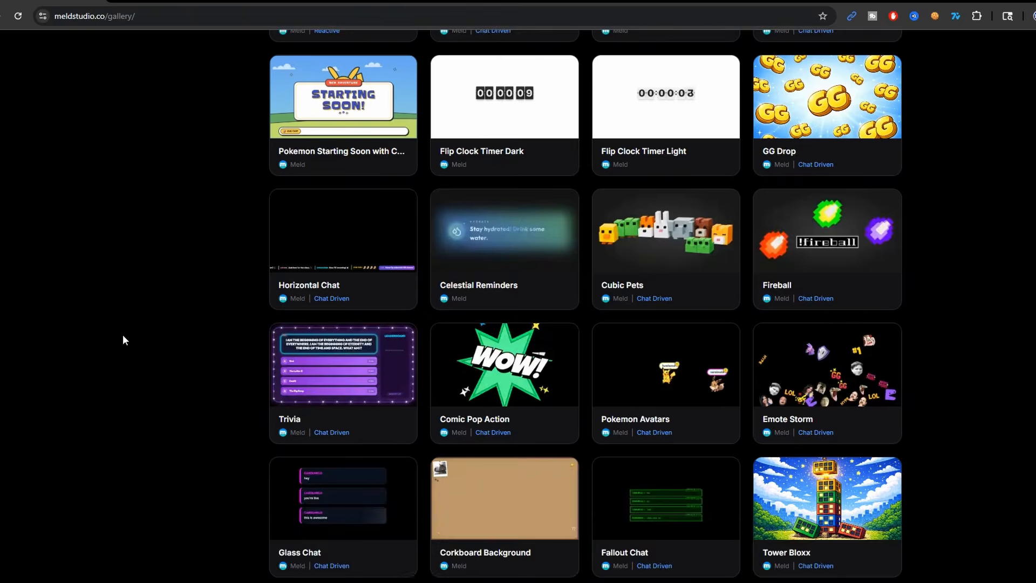
scroll(123, 336, "down", 5)
scroll(123, 340, "down", 3)
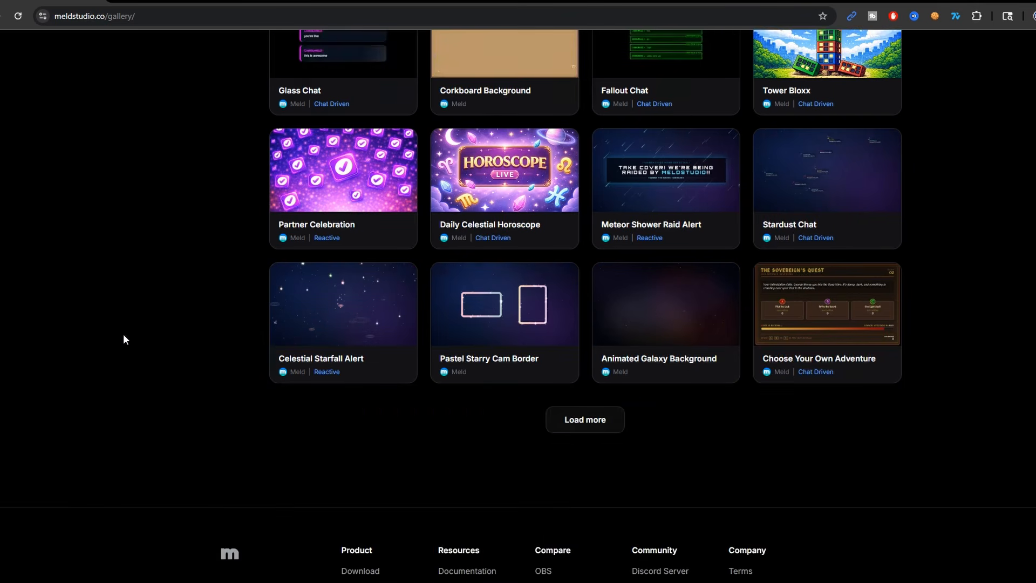
scroll(123, 337, "up", 15)
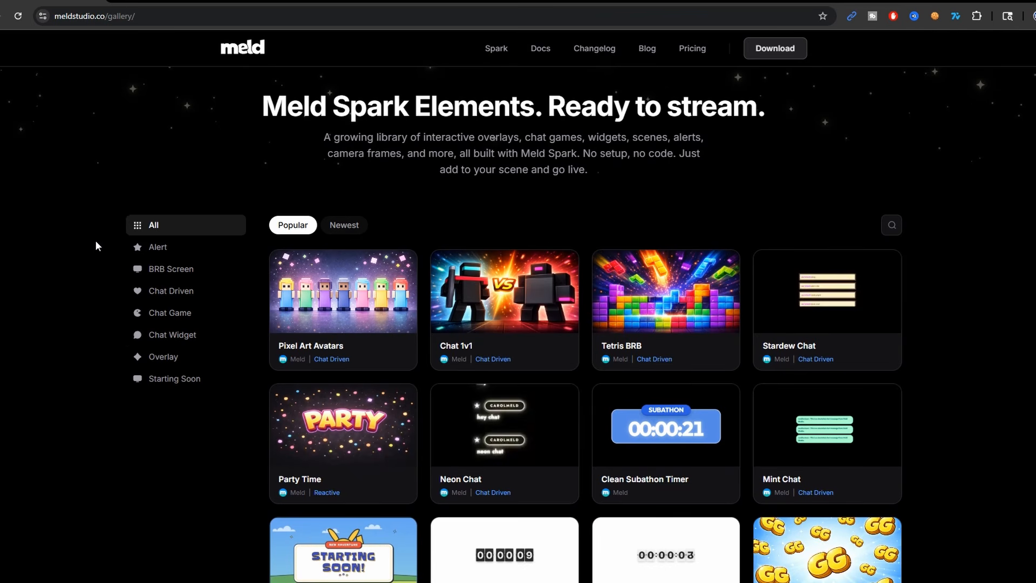
Filter the gallery by Alert, BRB Screen and Chat Driven in turn to view their elements
left_click(159, 247)
left_click(154, 271)
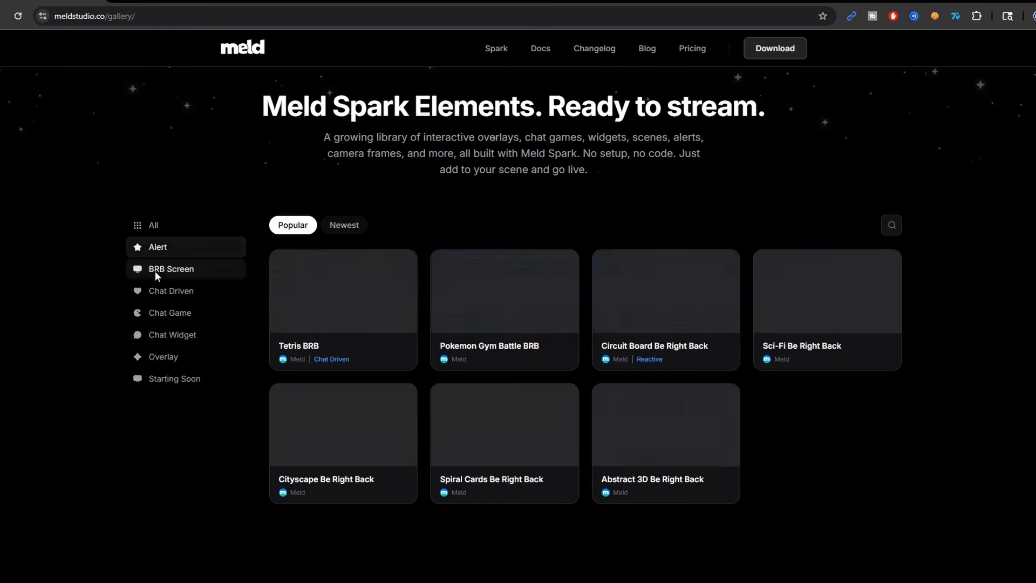
left_click(155, 292)
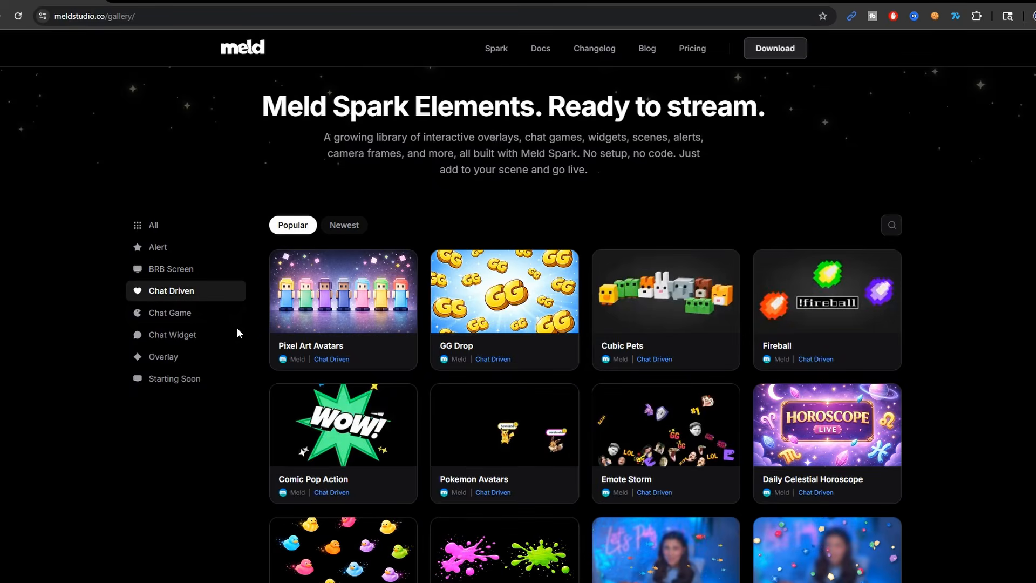
scroll(234, 334, "down", 1)
scroll(234, 329, "up", 1)
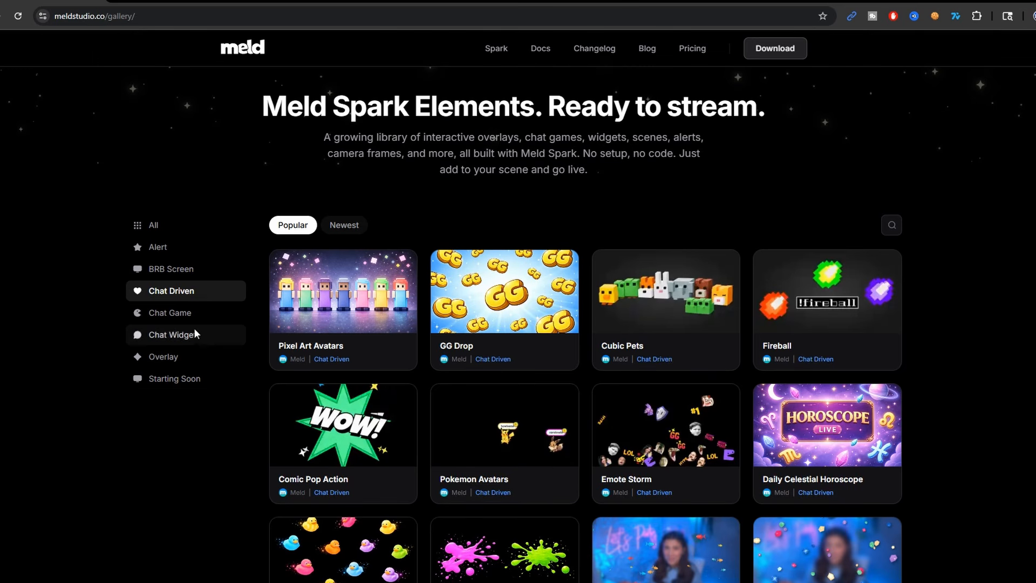
Show only the Chat Game elements in the gallery and look through them
left_click(157, 312)
scroll(206, 372, "down", 4)
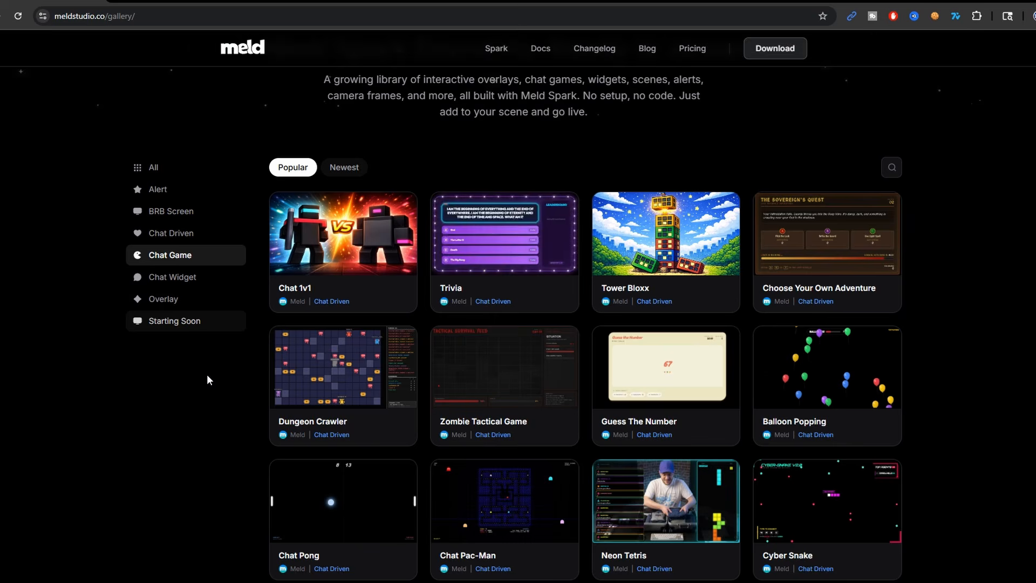
scroll(195, 352, "up", 3)
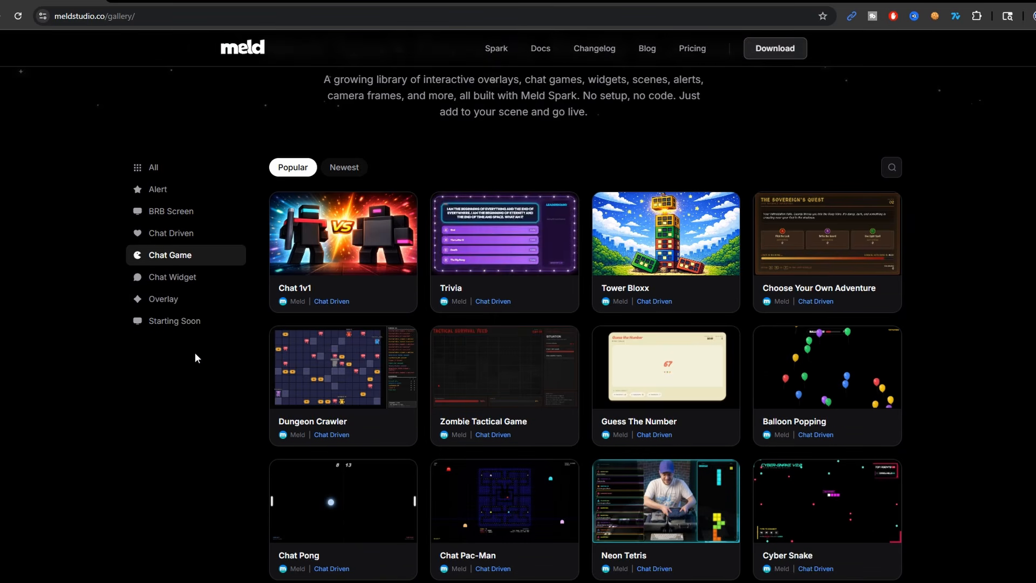
Filter the gallery to Chat Widget and look through the whole list of elements
left_click(169, 277)
scroll(202, 348, "down", 4)
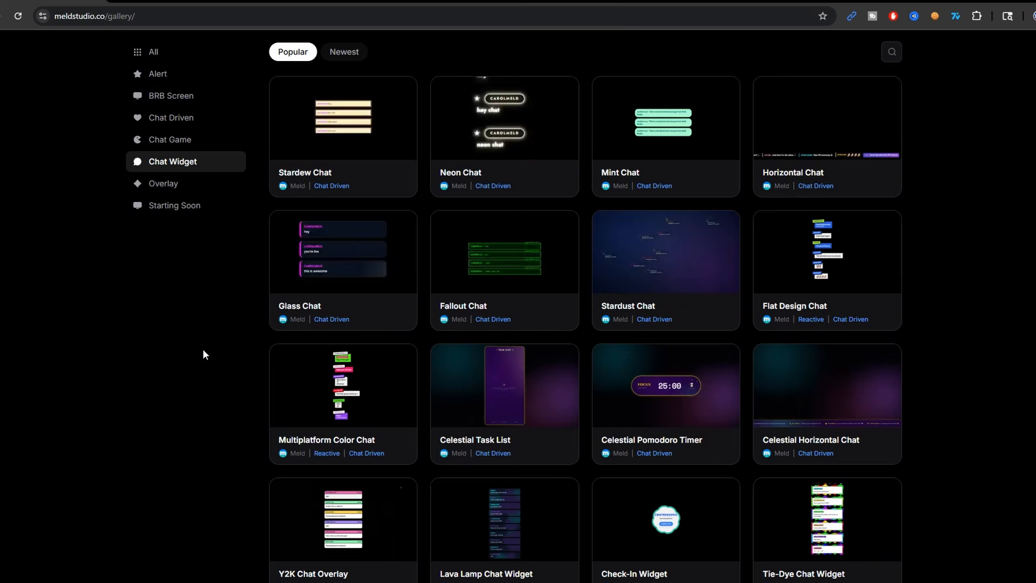
scroll(202, 349, "down", 4)
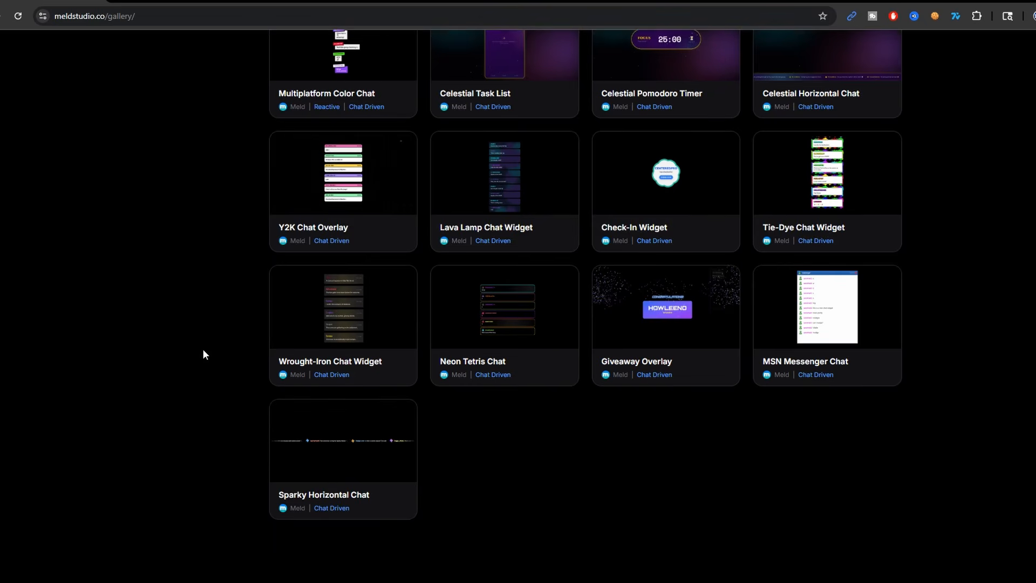
scroll(202, 348, "up", 7)
scroll(206, 348, "up", 2)
scroll(231, 350, "down", 1)
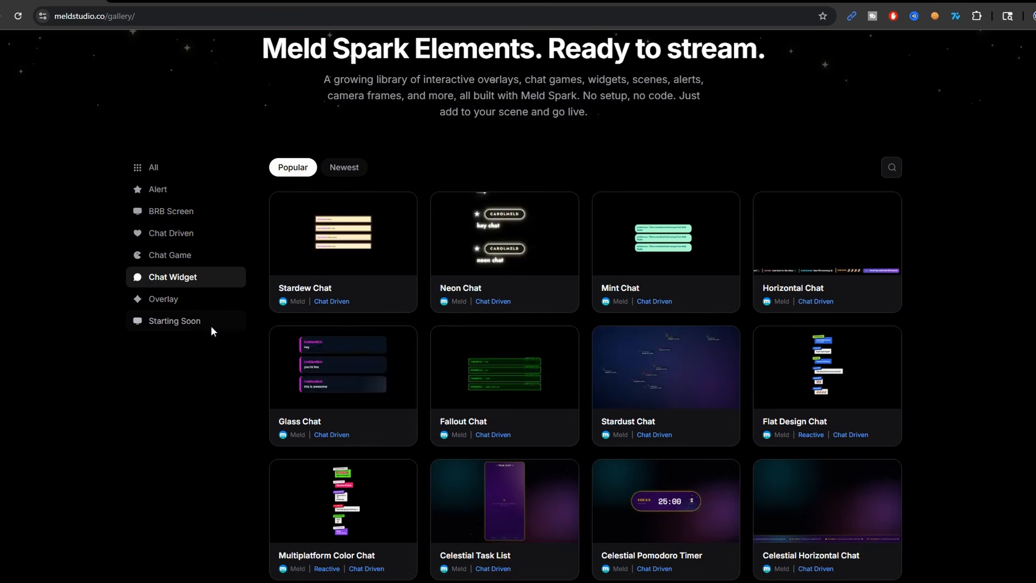
Look through the gallery's Overlay elements and the Starting Soon screens
left_click(161, 298)
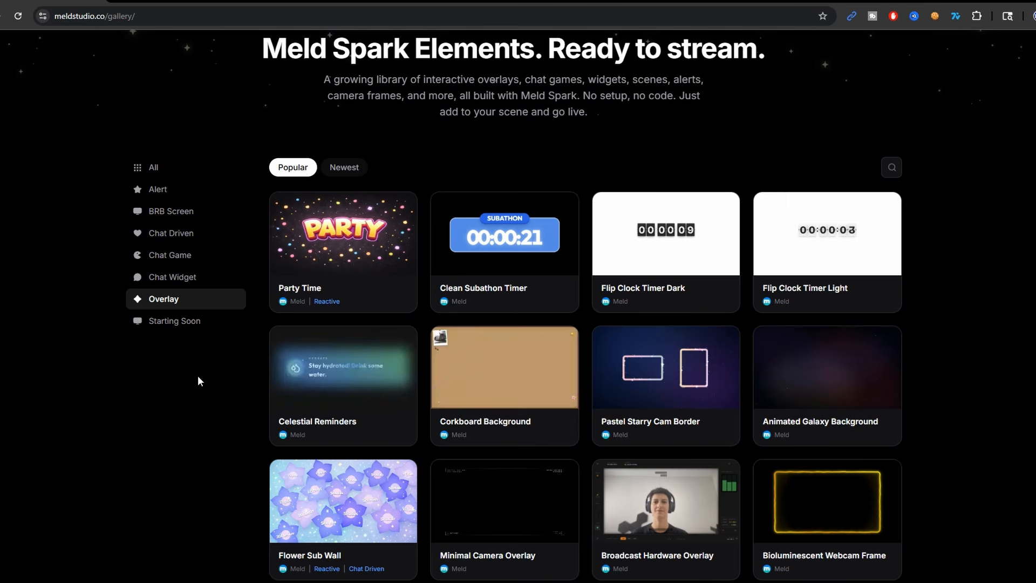
scroll(198, 376, "down", 2)
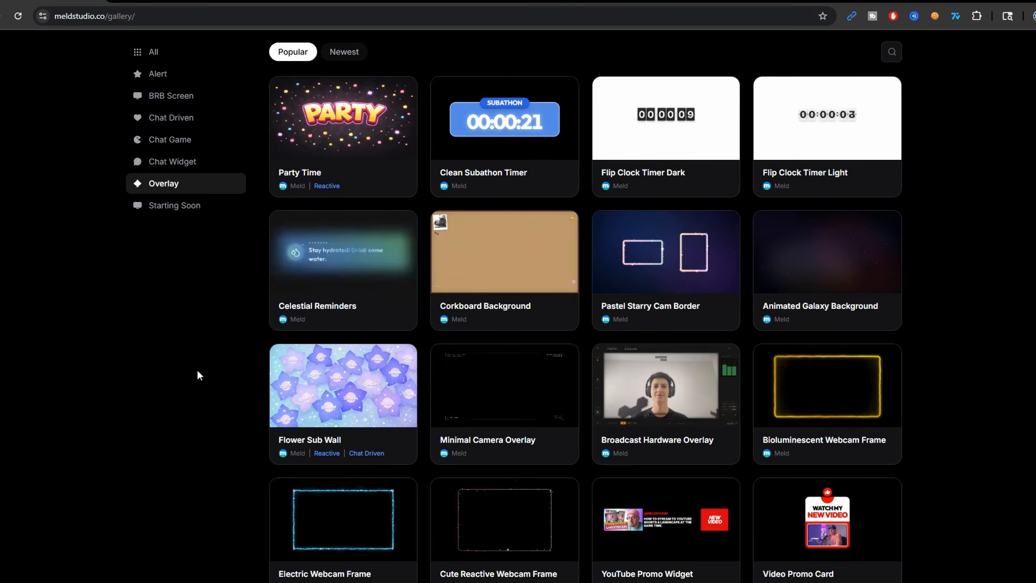
scroll(198, 372, "down", 7)
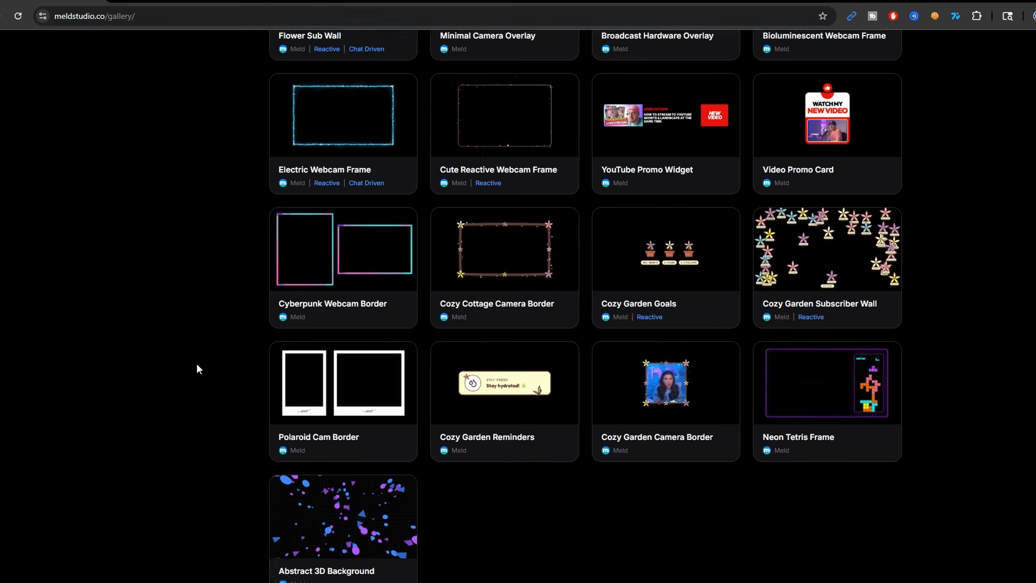
scroll(196, 369, "down", 2)
scroll(196, 369, "up", 10)
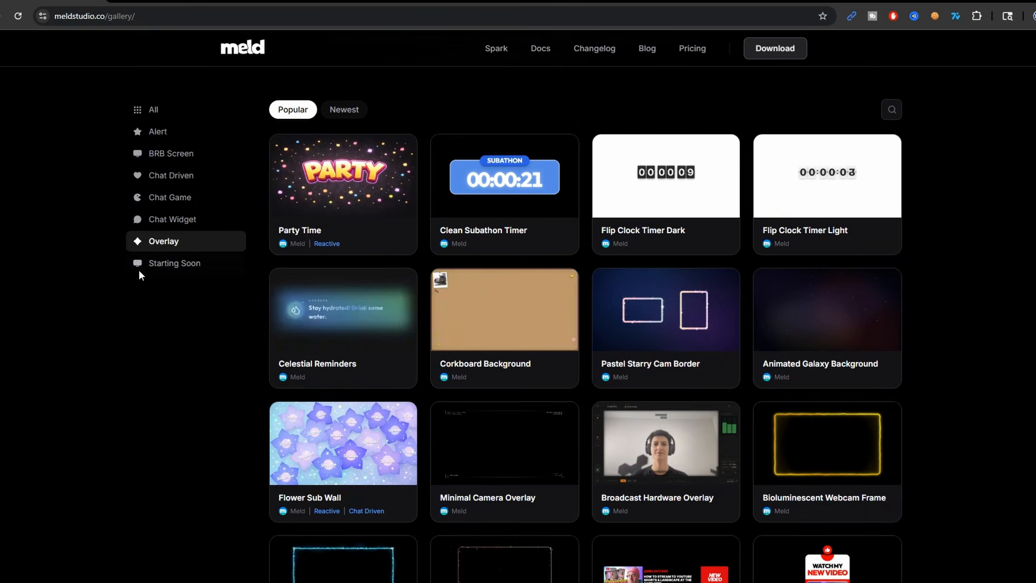
left_click(161, 264)
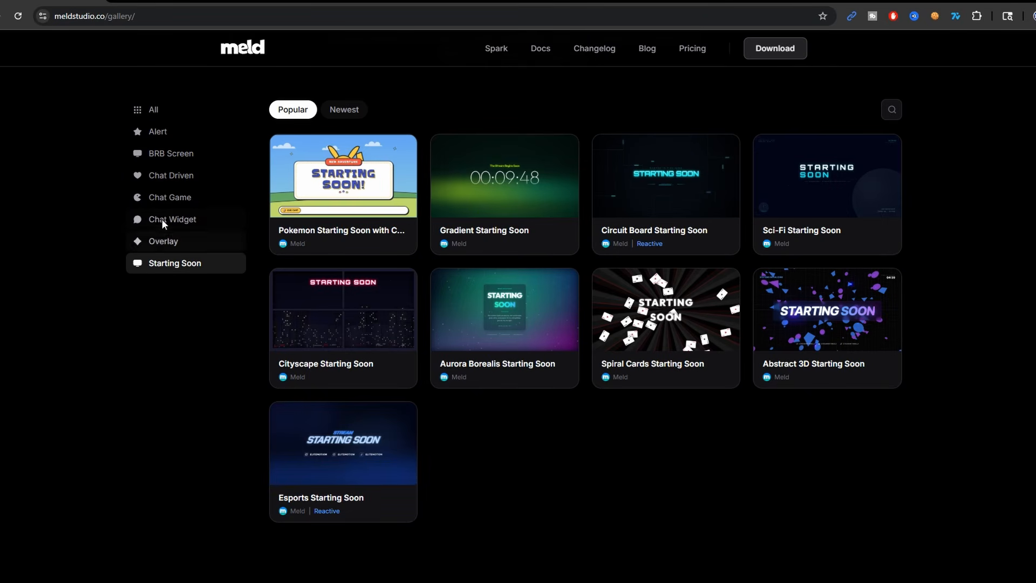
Visit the site's Spark page and read through its features, element library and pricing plans
left_click(492, 50)
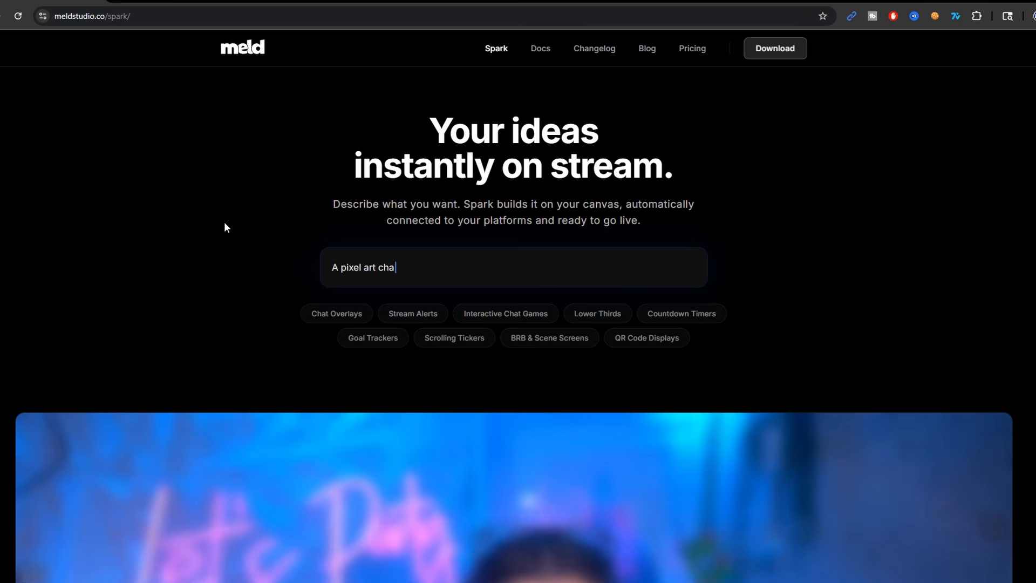
scroll(225, 228, "down", 15)
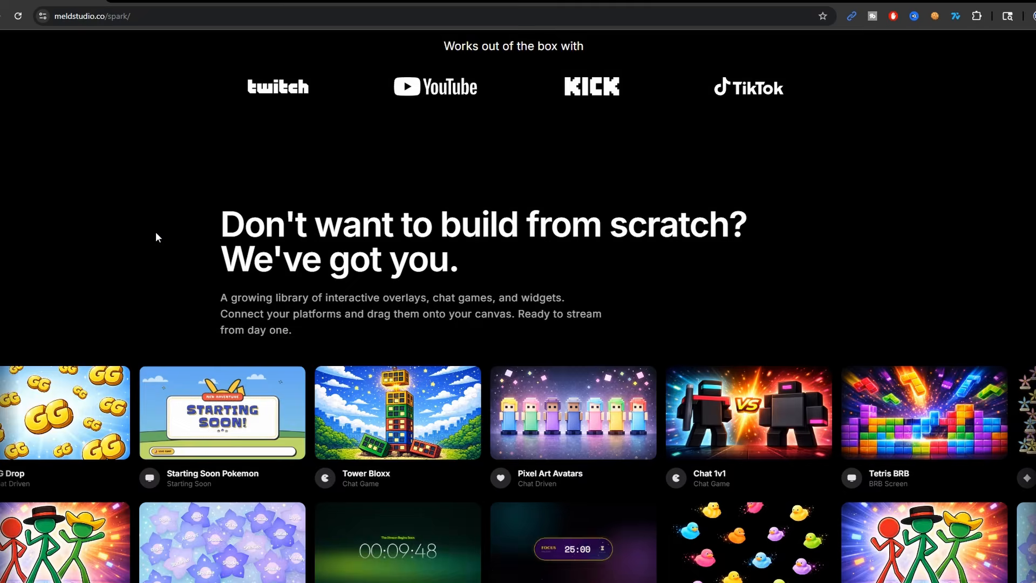
scroll(156, 236, "down", 20)
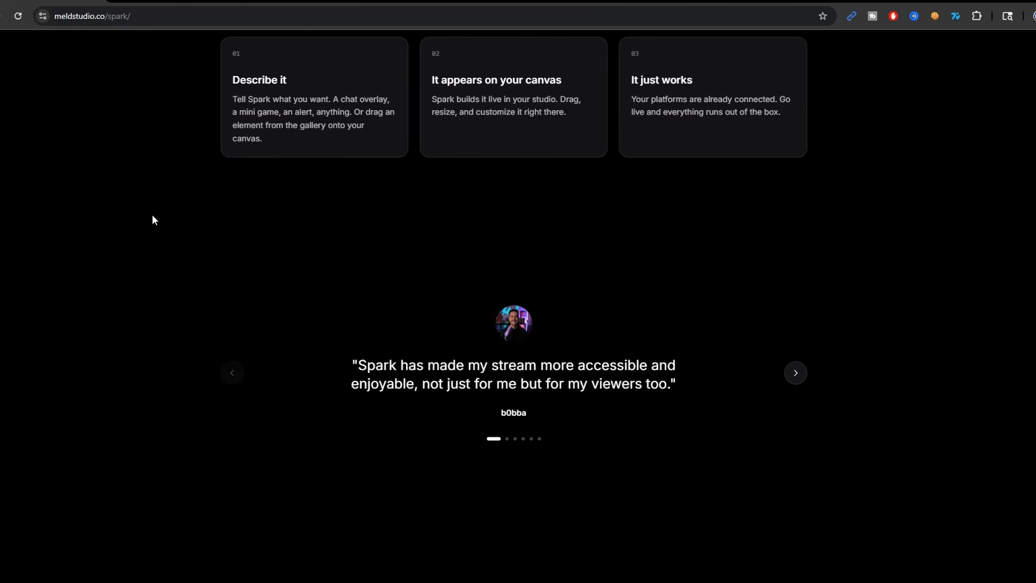
scroll(153, 219, "down", 20)
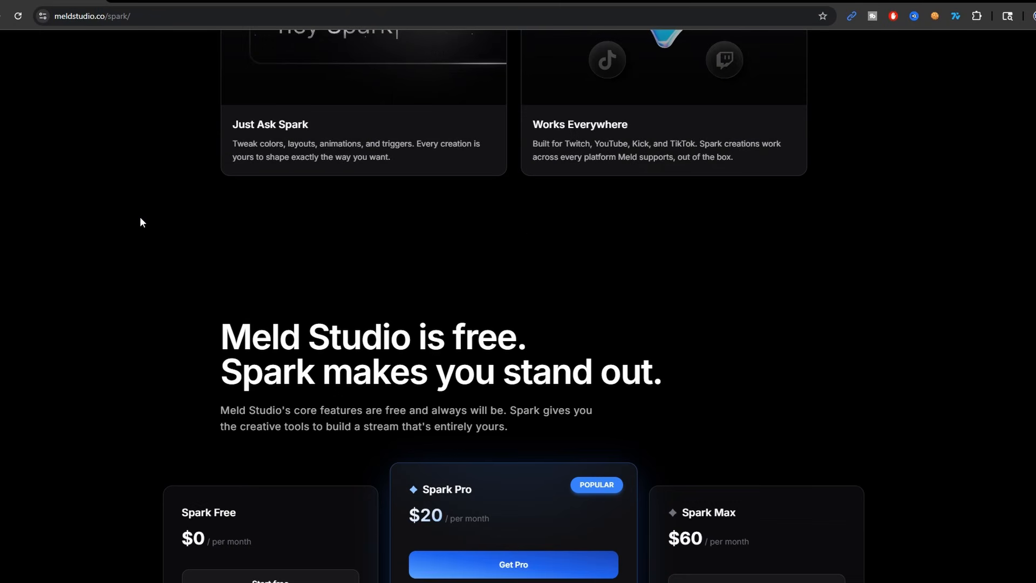
scroll(124, 227, "down", 5)
scroll(99, 236, "up", 20)
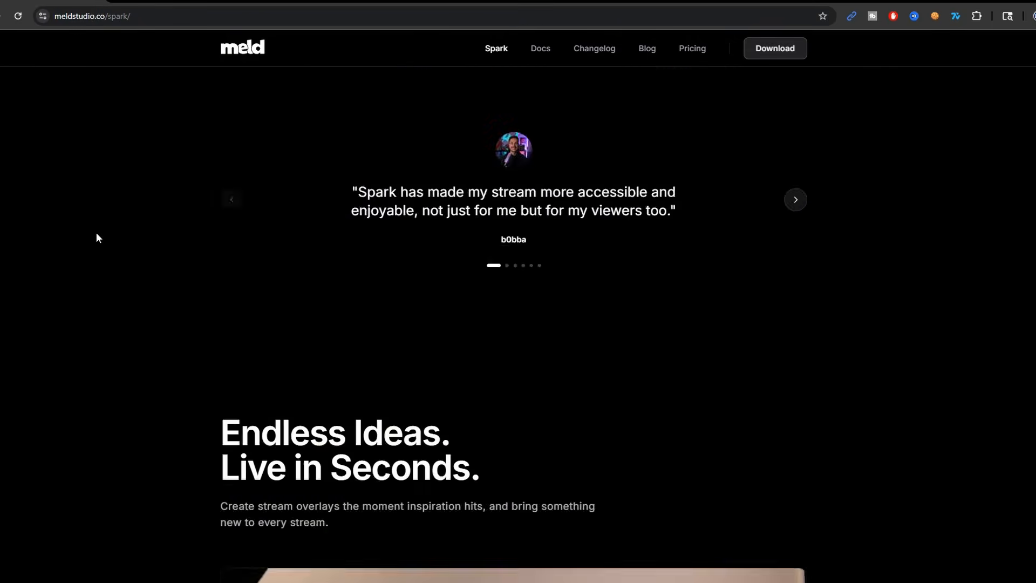
scroll(96, 234, "down", 20)
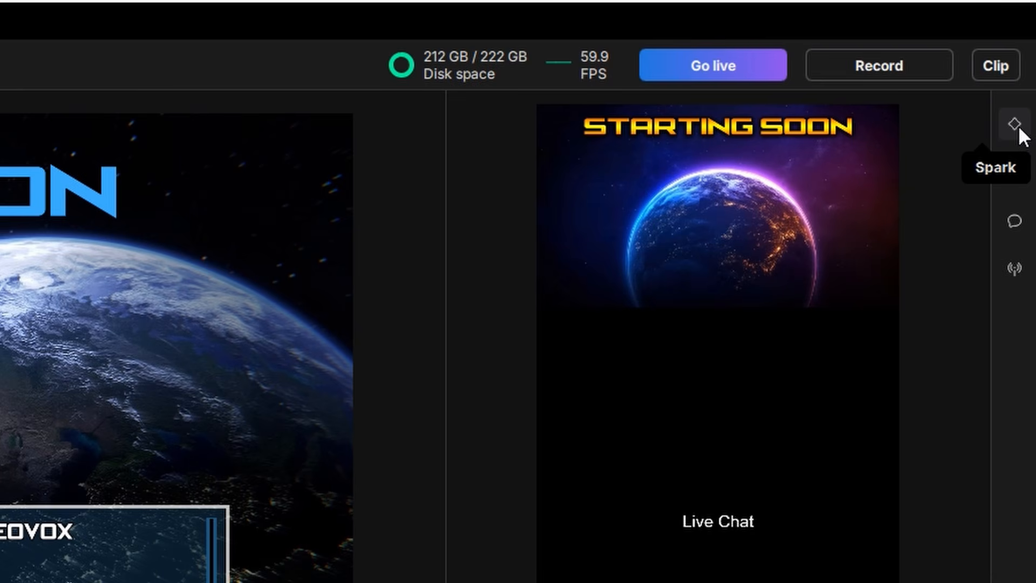
In Meld Studio, open Spark and review the past prompts and replies in the "halo game themed alert" chat
left_click(1016, 126)
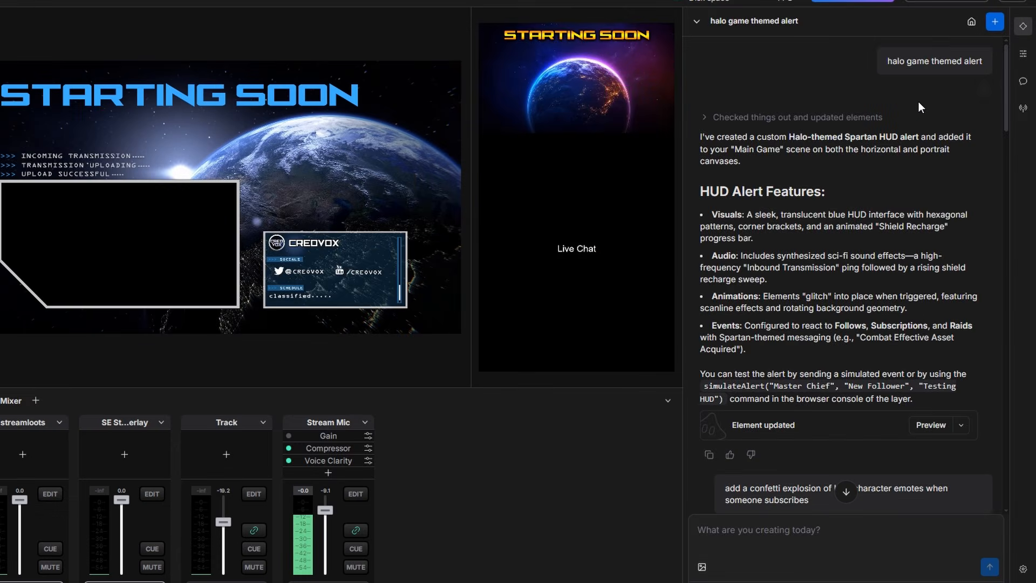
scroll(799, 129, "down", 5)
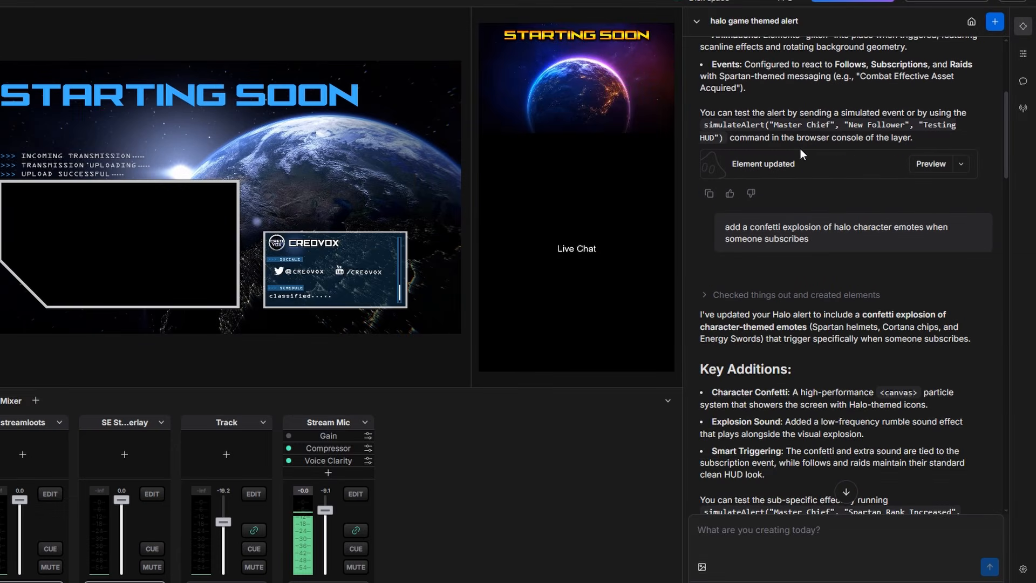
scroll(807, 214, "down", 7)
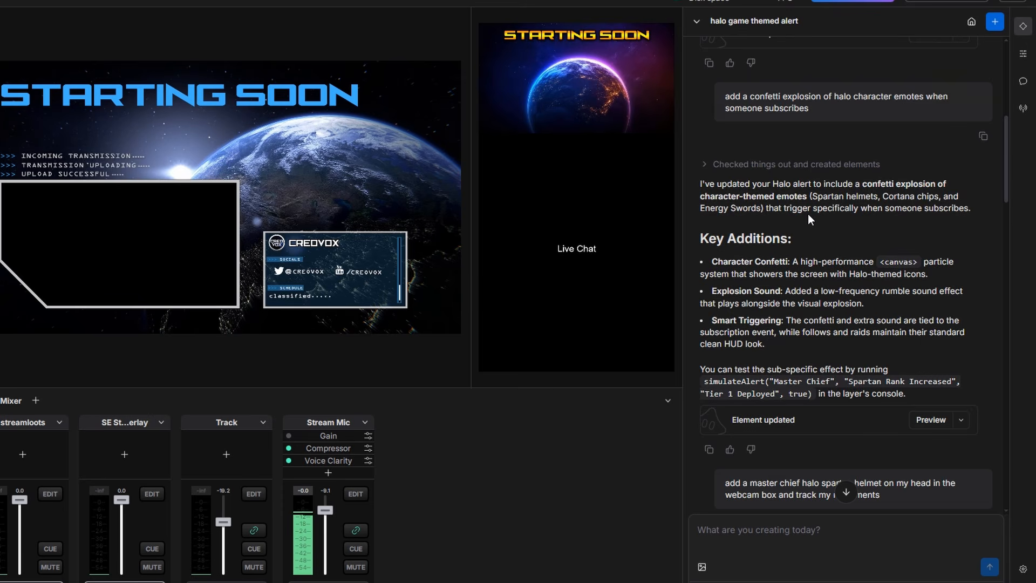
scroll(806, 216, "down", 11)
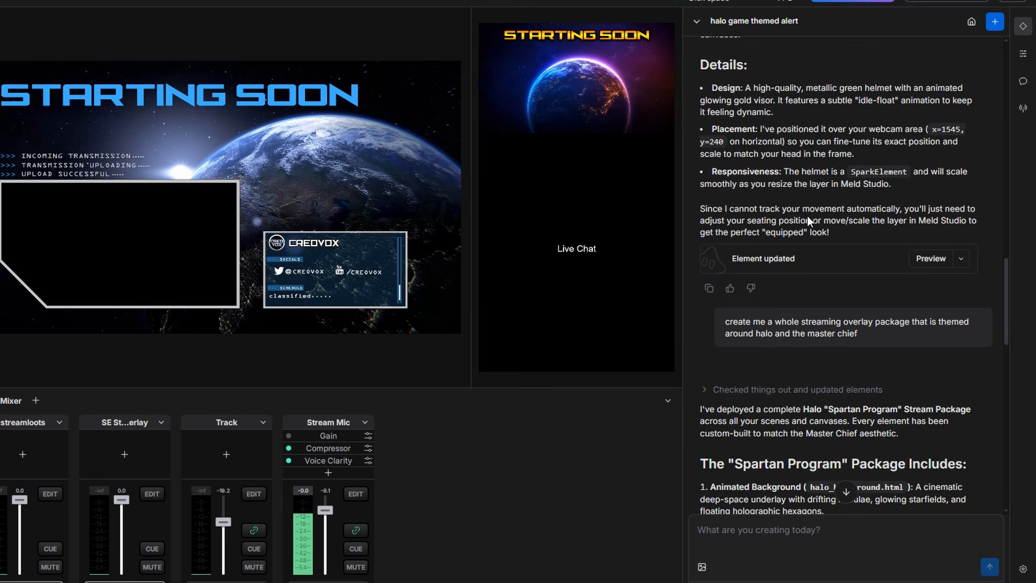
scroll(807, 219, "down", 10)
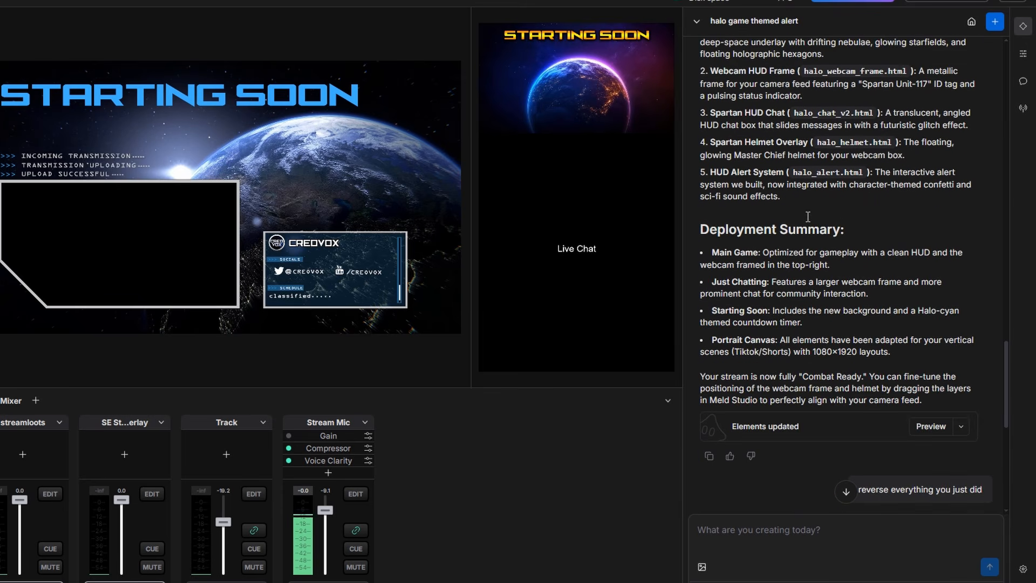
scroll(805, 224, "down", 4)
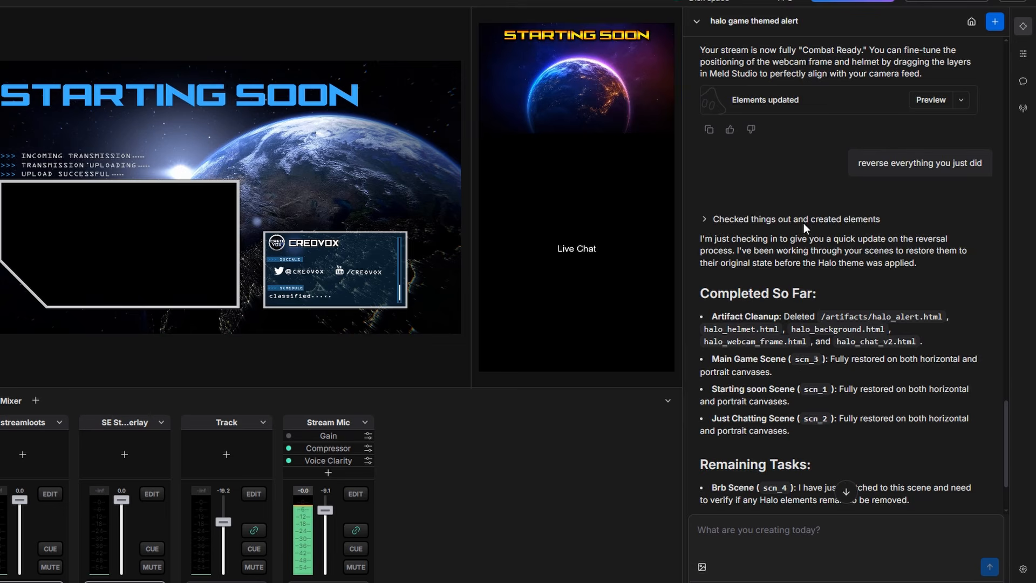
scroll(802, 222, "down", 2)
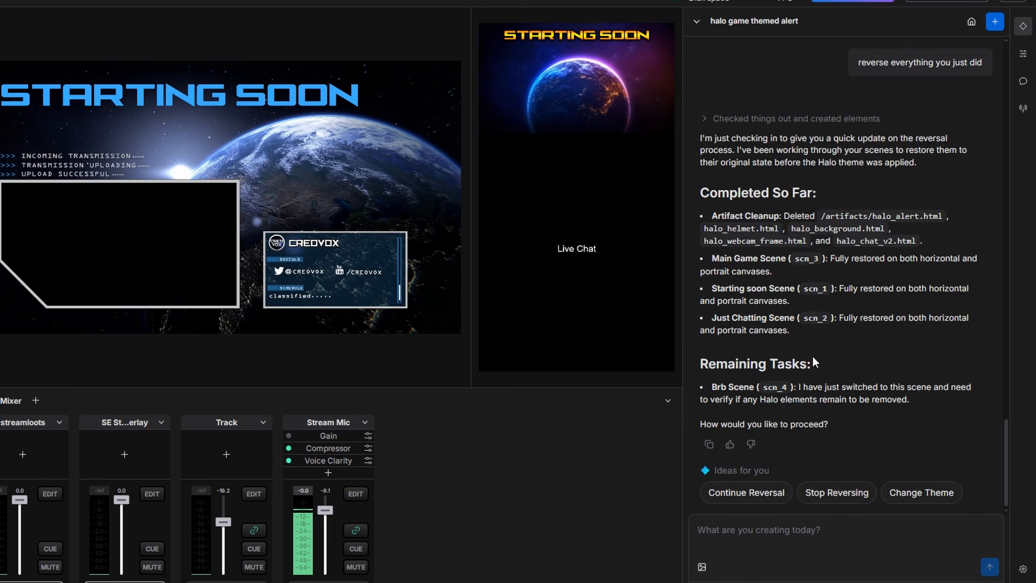
Send Spark the prompt "halo theme widget" in the current chat
left_click(783, 532)
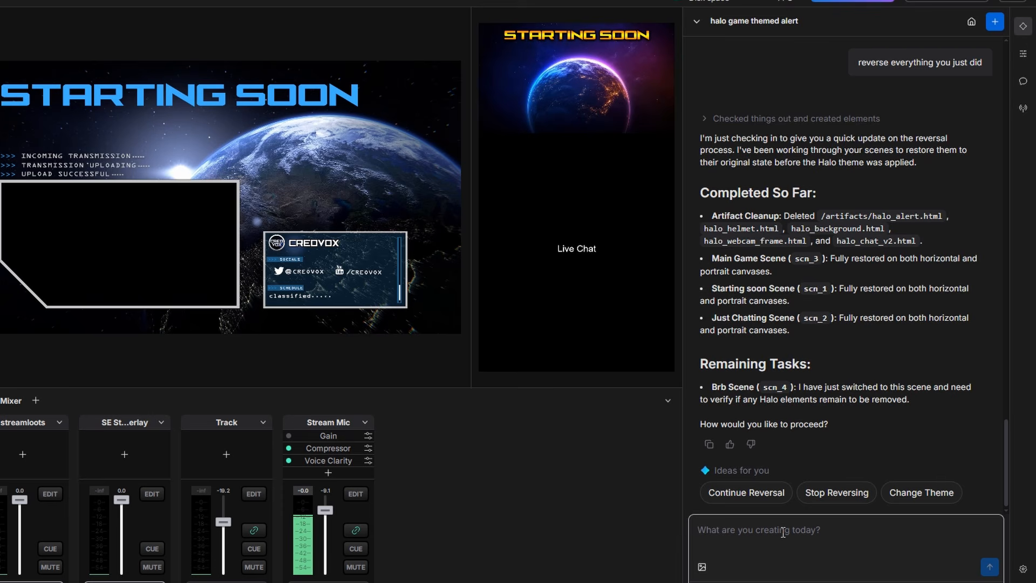
type("halo theme")
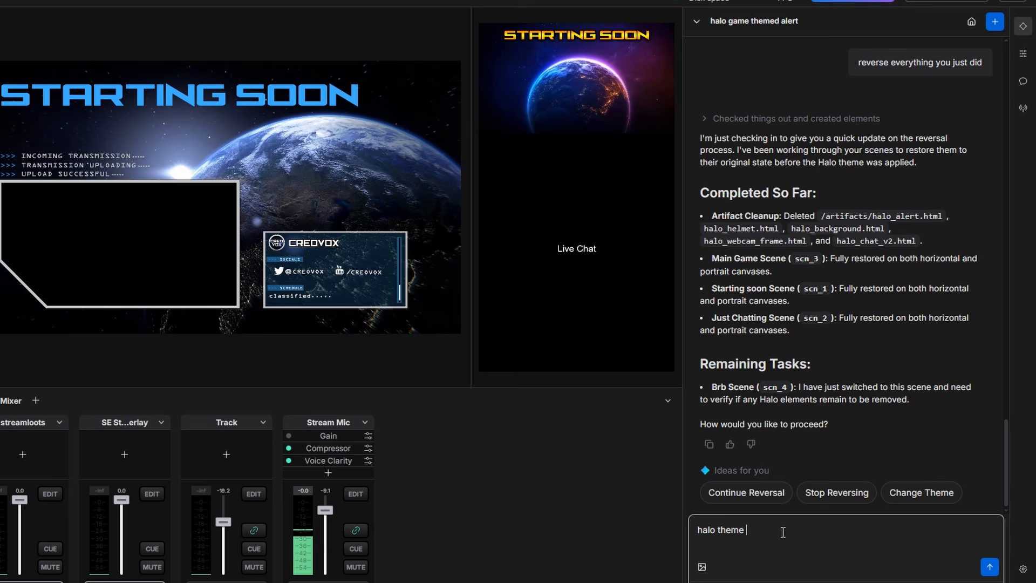
type("wit")
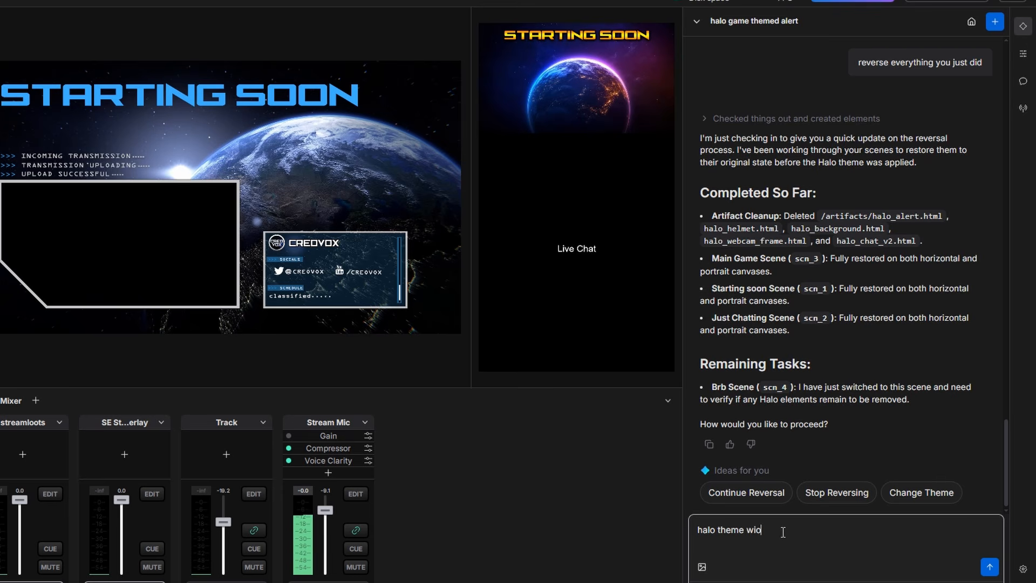
key("BackSpace")
type("dget")
key("Return")
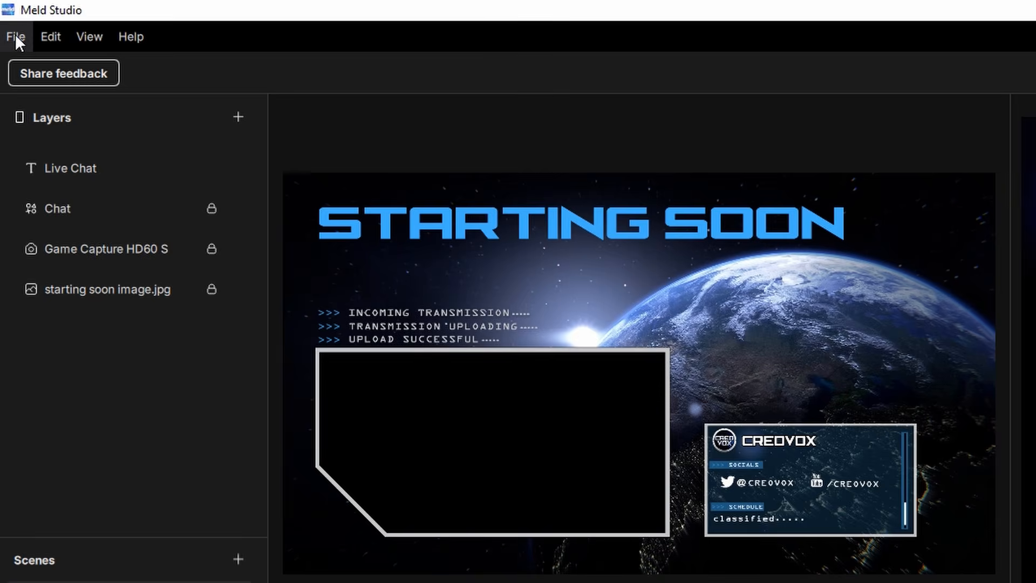
left_click(15, 35)
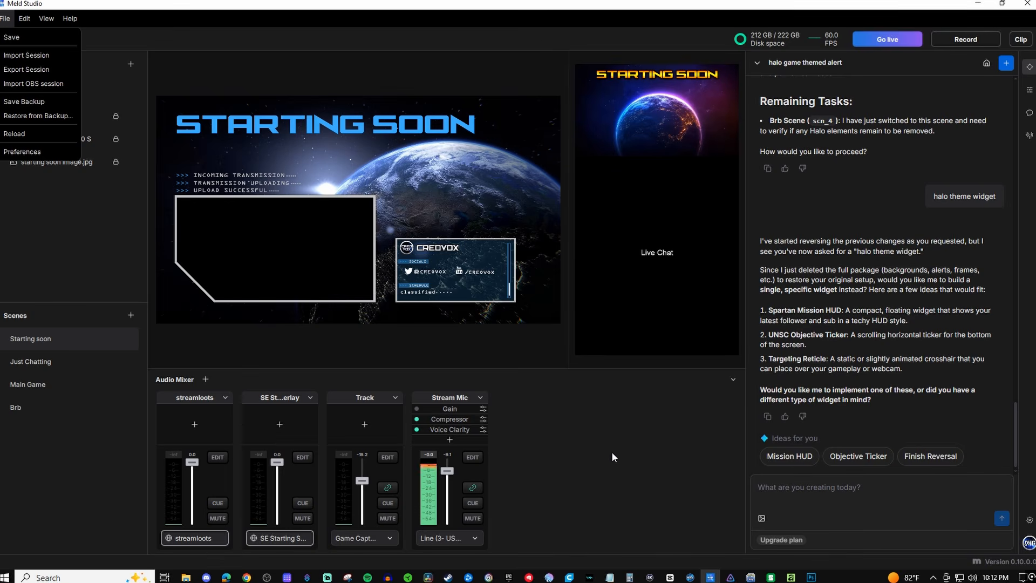
left_click(838, 491)
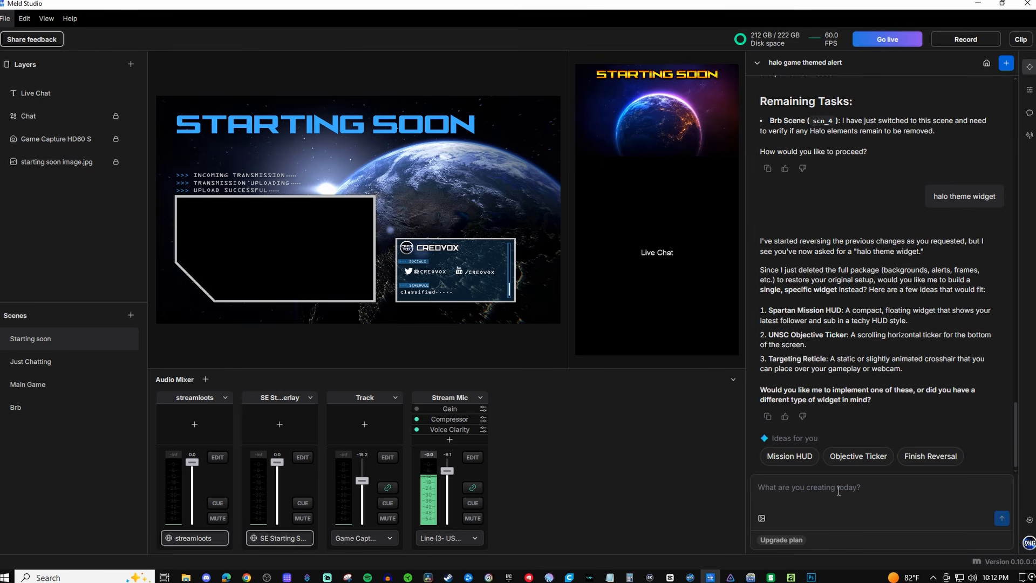
Send Spark the follow-up prompt "spartan mission hud" in the current chat
left_click(838, 491)
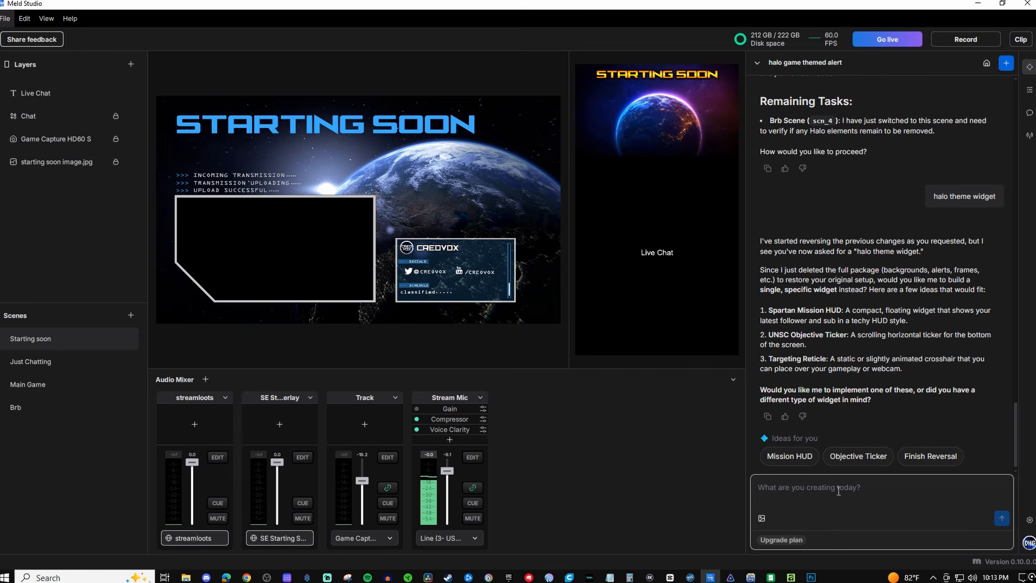
type("spa")
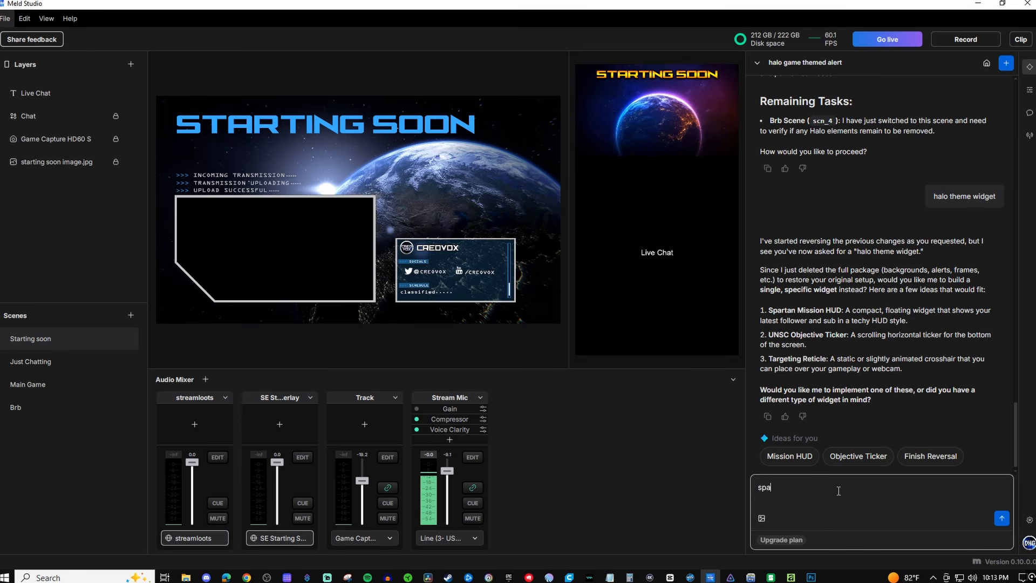
type("rtan mission hud")
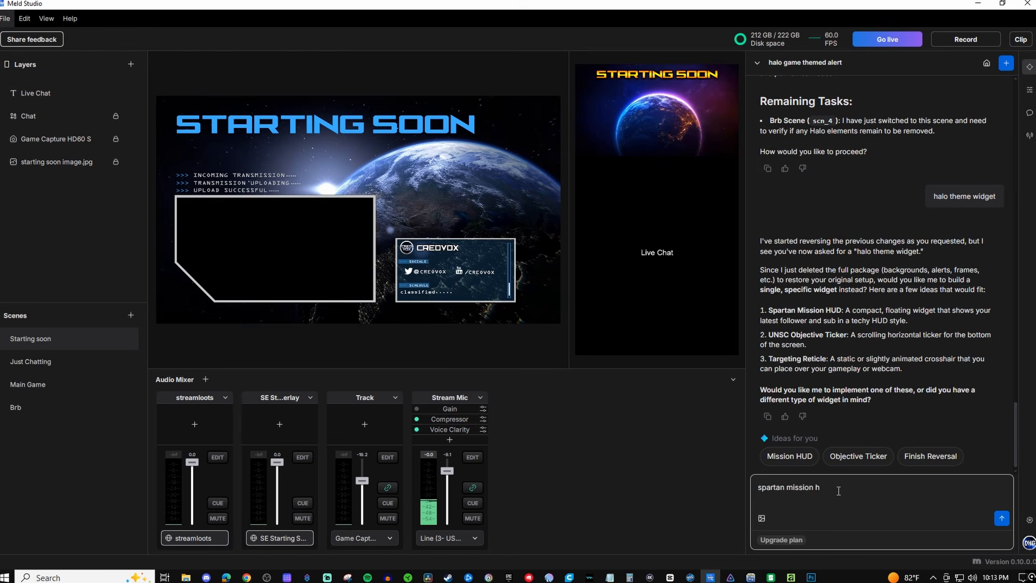
key("Return")
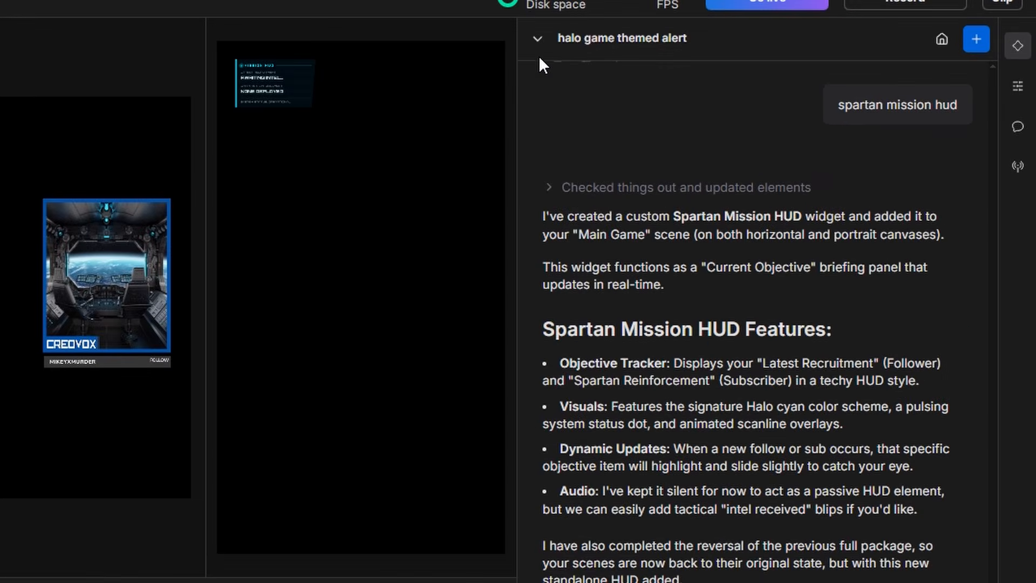
Check Spark's recent chats, return to its home page and browse the Trending and Chat Widgets & Alerts elements
left_click(537, 38)
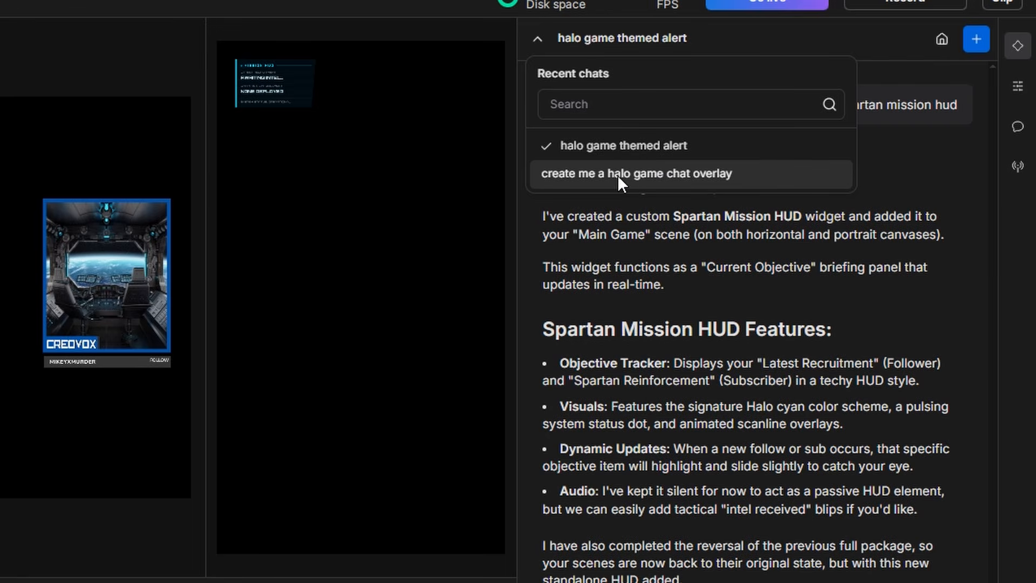
left_click(536, 38)
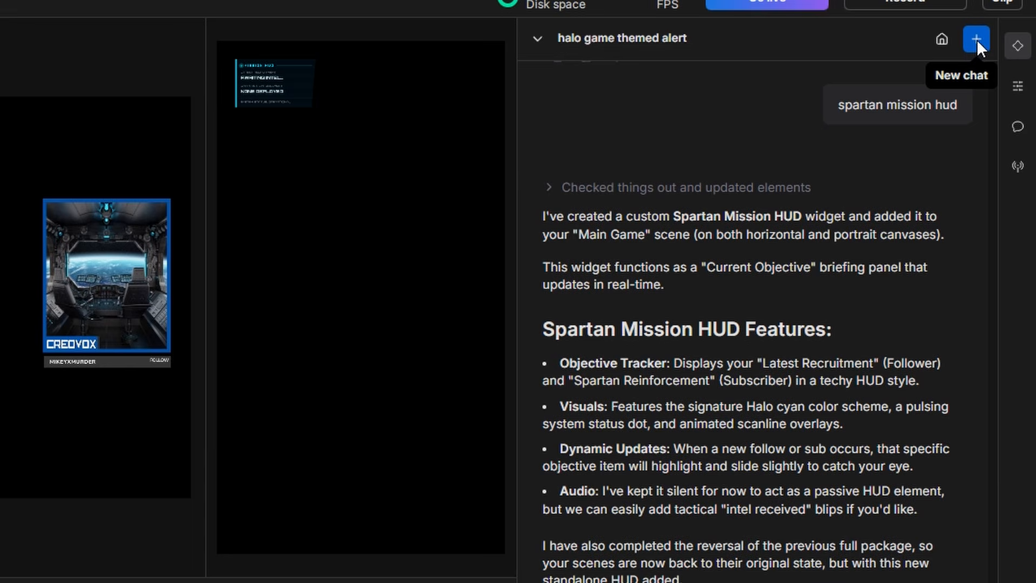
left_click(941, 39)
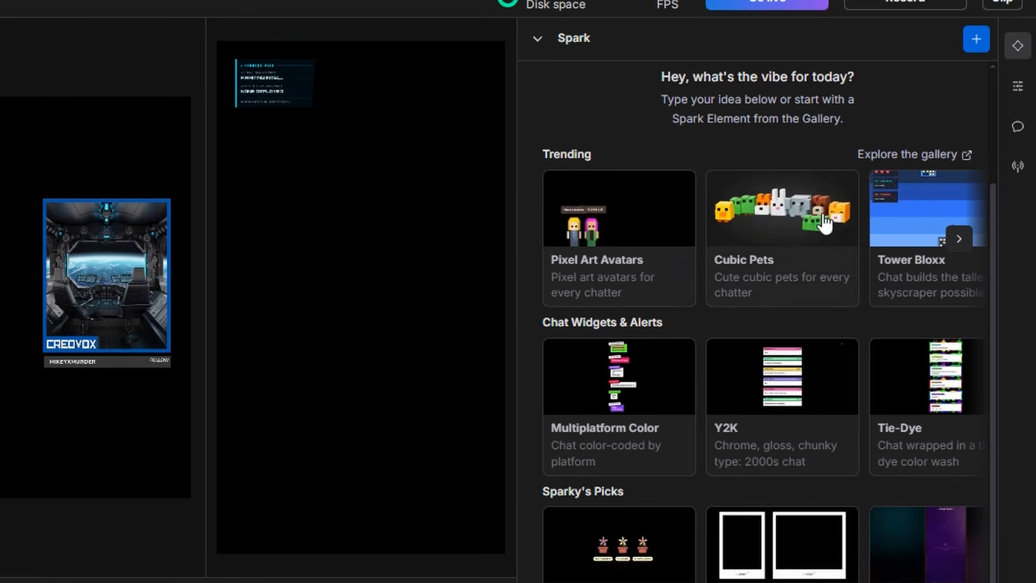
left_click(957, 240)
left_click(958, 241)
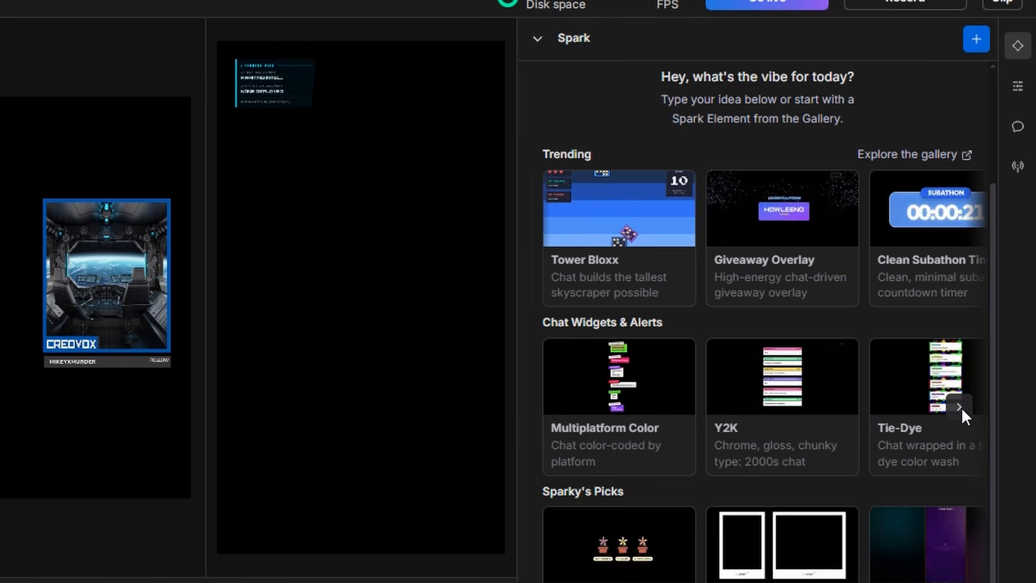
left_click(959, 407)
left_click(959, 407)
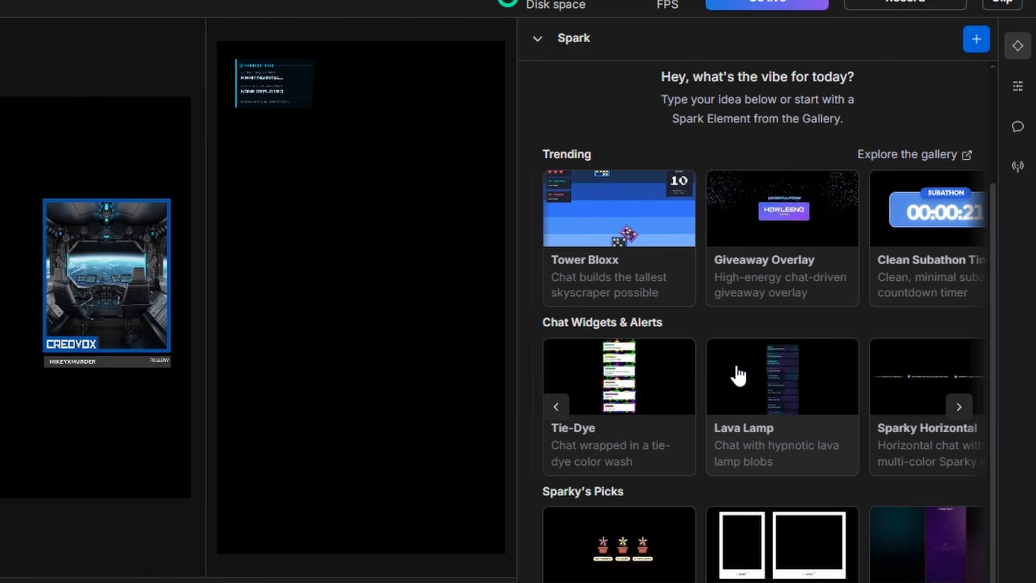
Open the Lava Lamp chat widget's details and add the widget to the portrait canvas
left_click(766, 393)
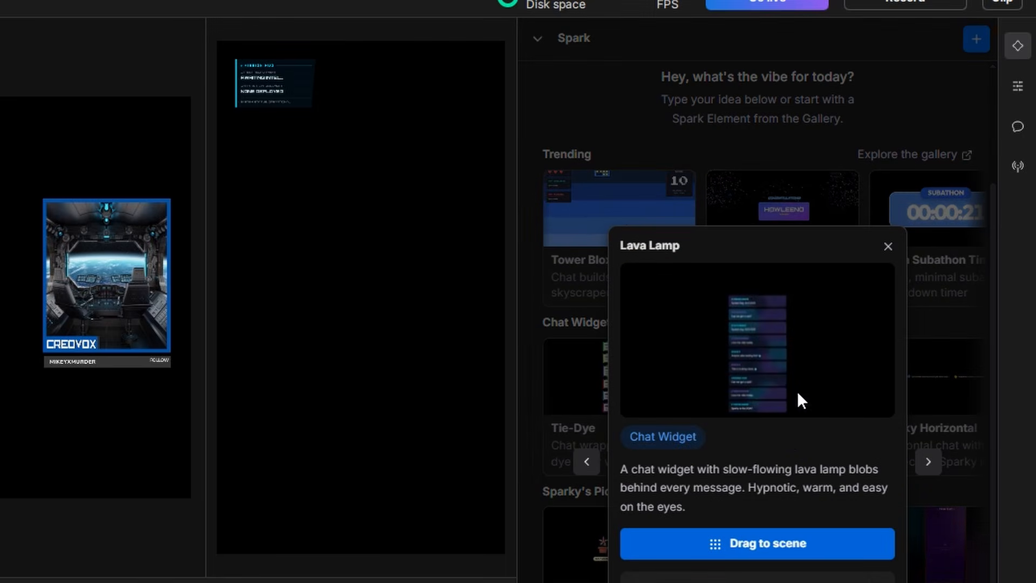
left_click_drag(756, 543, 354, 537)
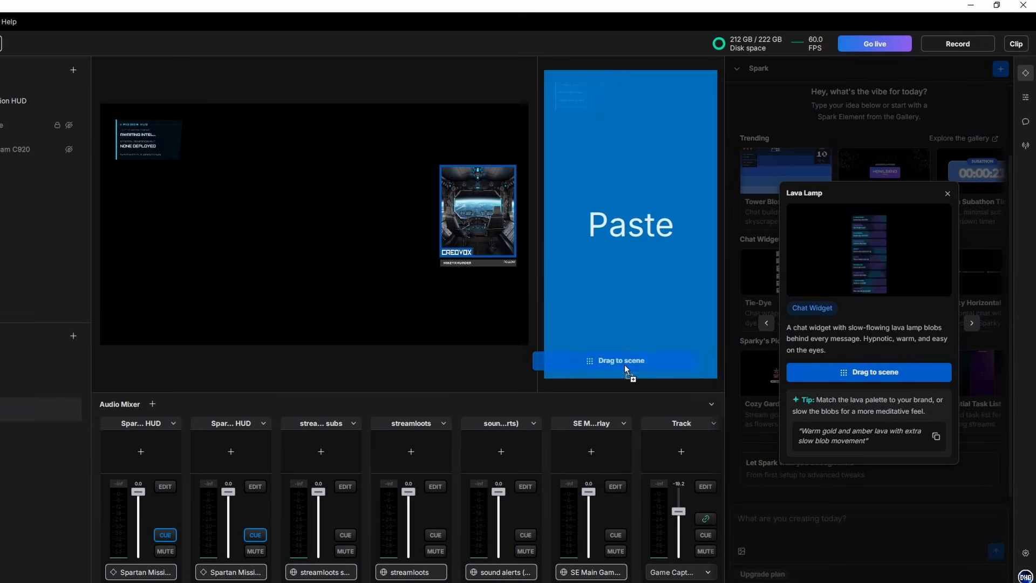
left_click_drag(626, 370, 391, 334)
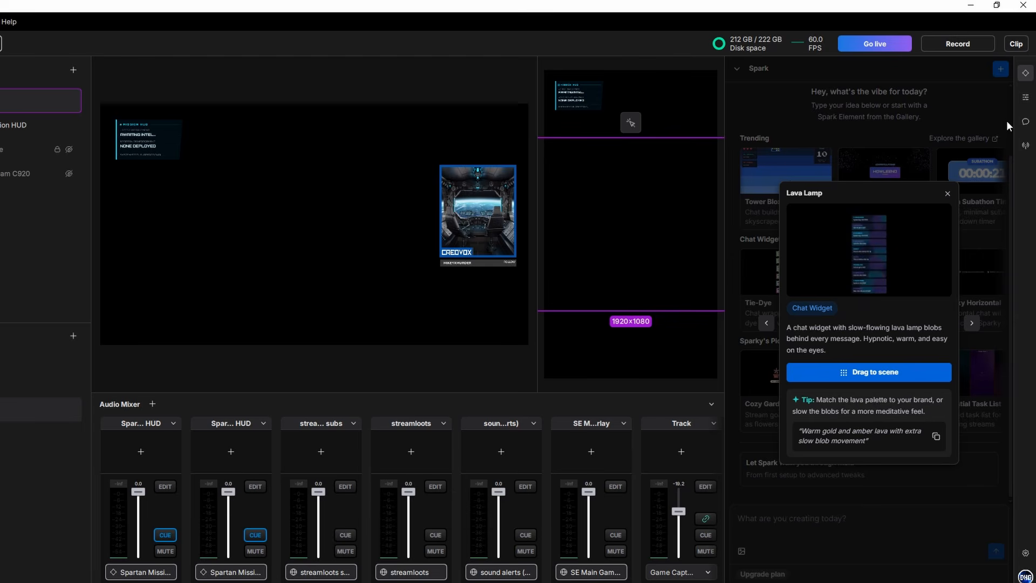
Send the message "hello" in the stream chat to test the Lava Lamp widget on the portrait canvas
left_click(1024, 121)
left_click(897, 563)
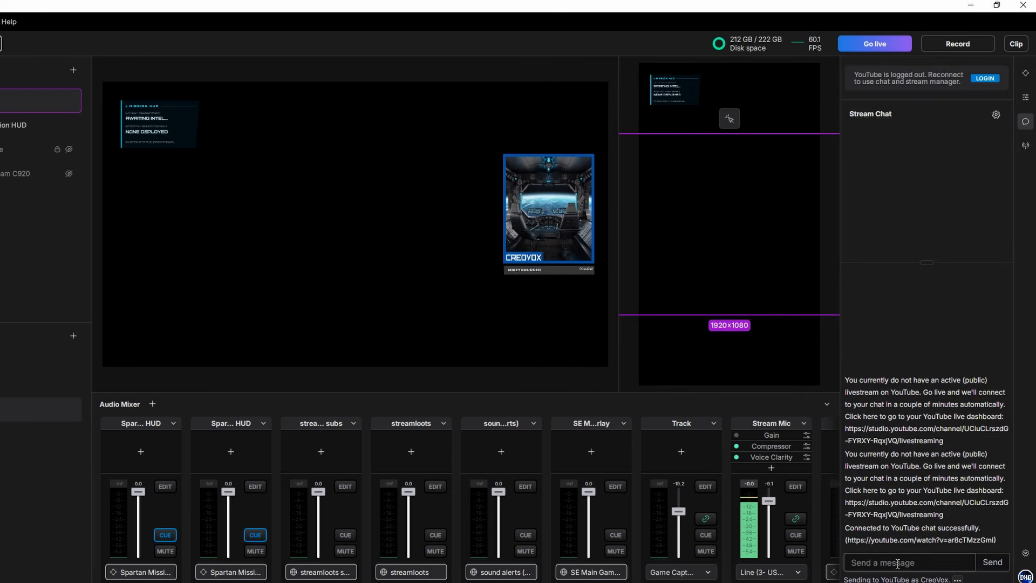
type("hello")
key("Return")
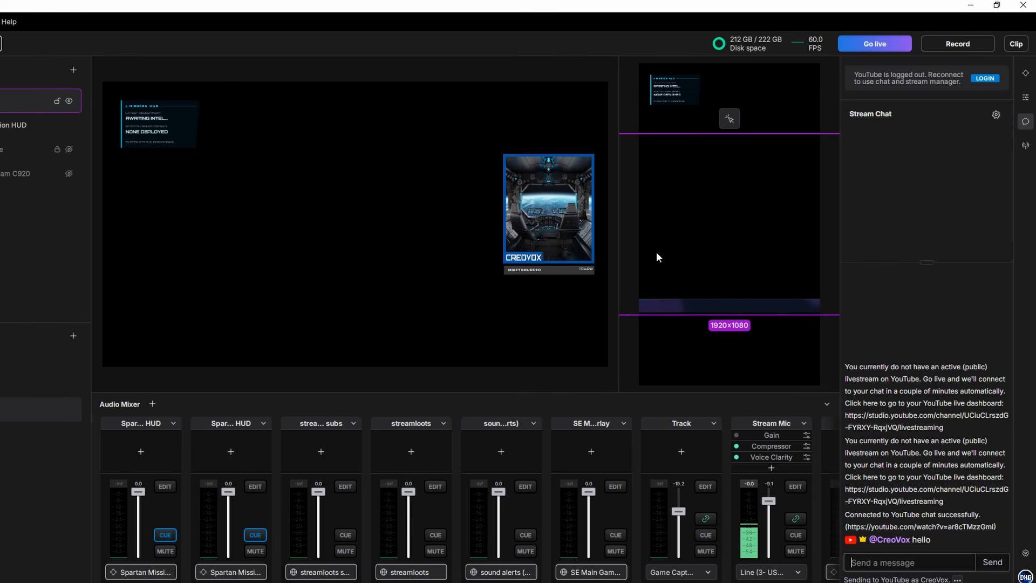
Shift the Lava Lamp widget right on the portrait canvas and hide that canvas's Spartan Mission HUD layer
left_click_drag(657, 252, 731, 257)
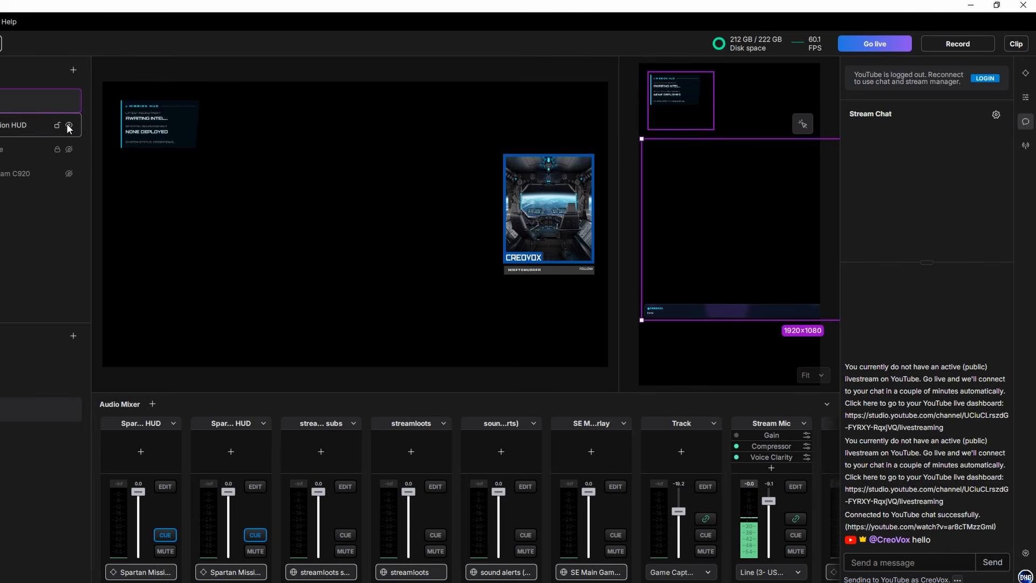
left_click(69, 126)
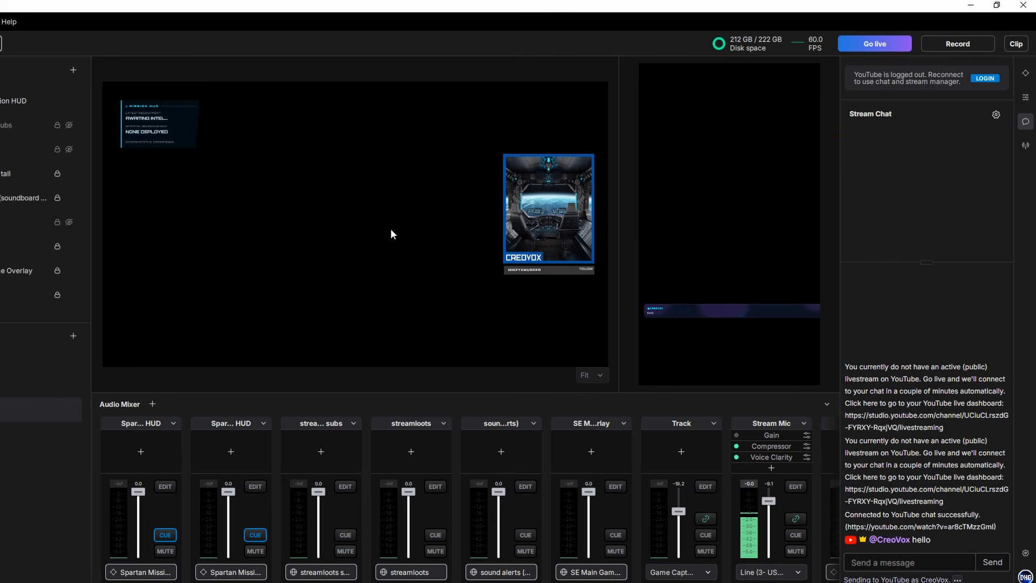
left_click(160, 132)
Add the Lava Lamp widget to the horizontal canvas and test it with another "hello" message in the stream chat
left_click(1025, 73)
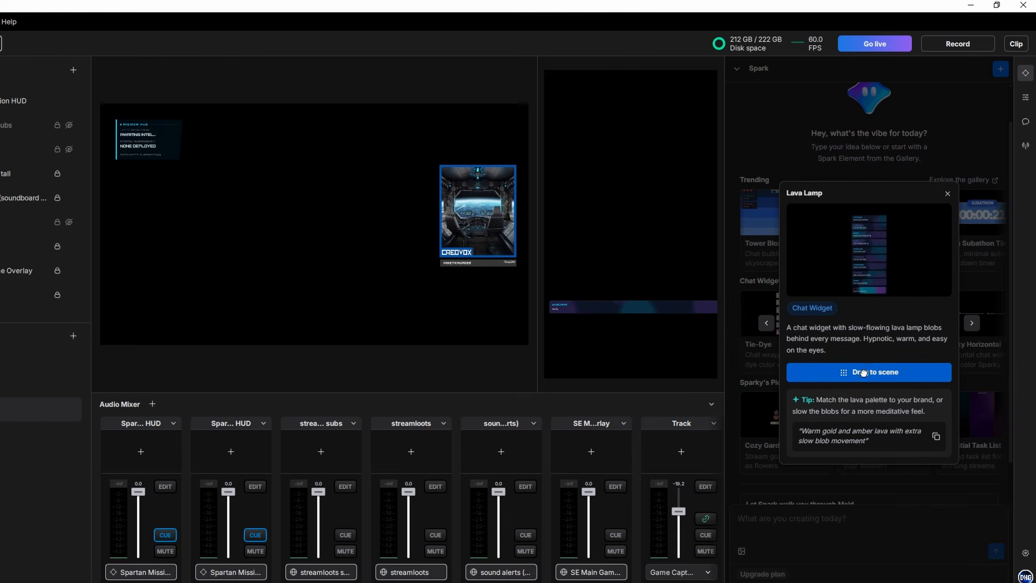
left_click_drag(865, 372, 210, 260)
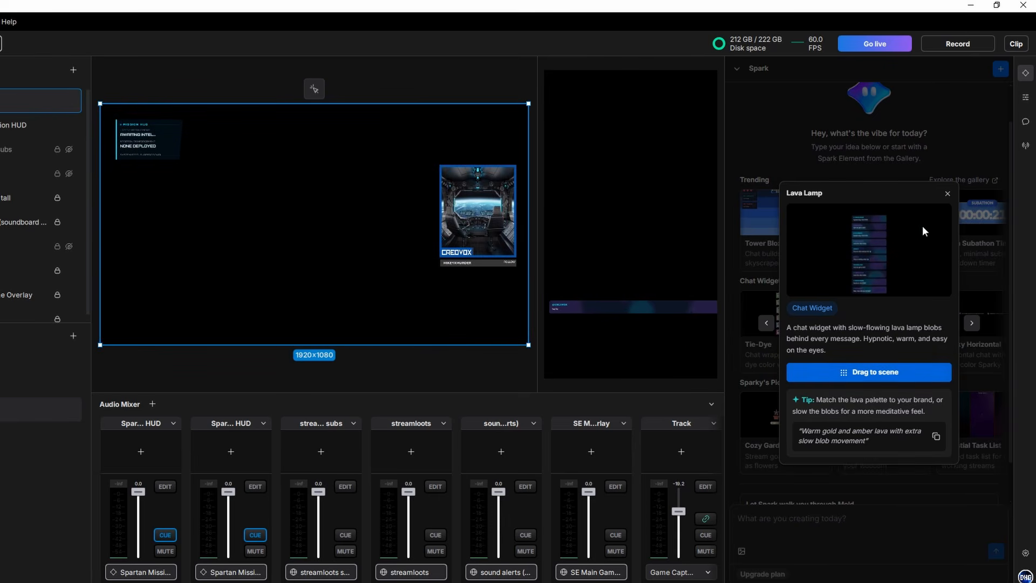
left_click(1025, 121)
left_click(911, 562)
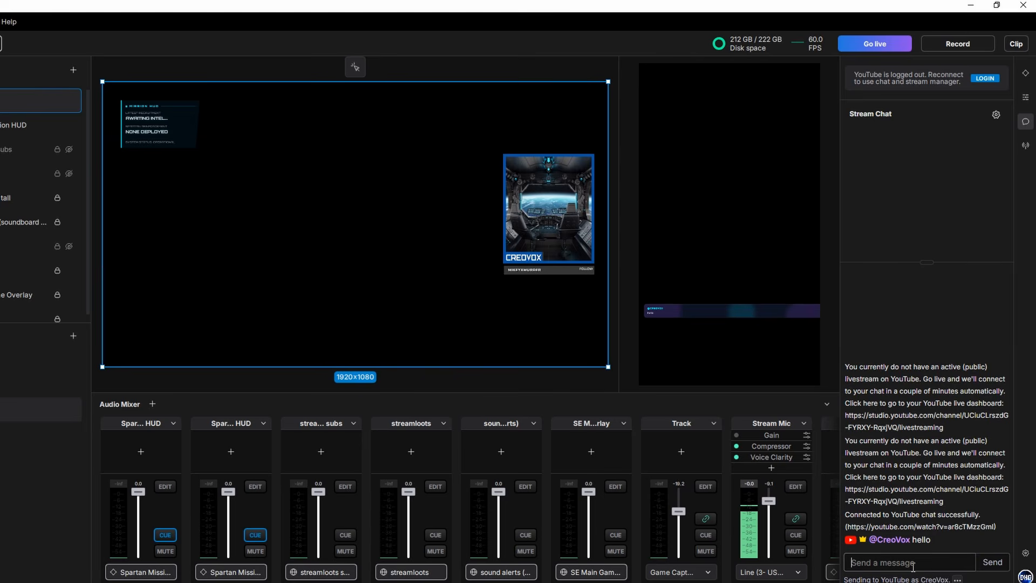
type("hello")
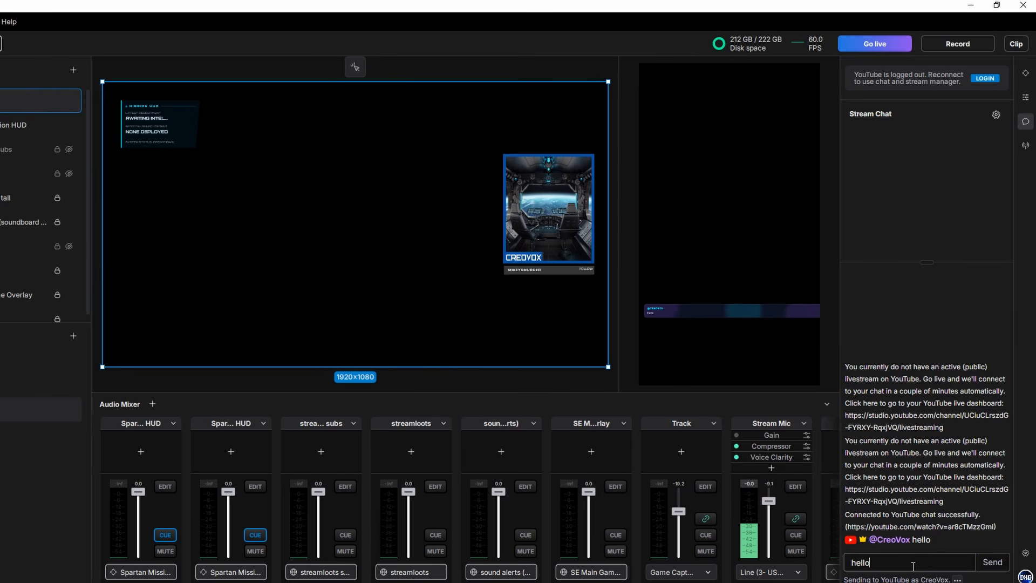
key("Return")
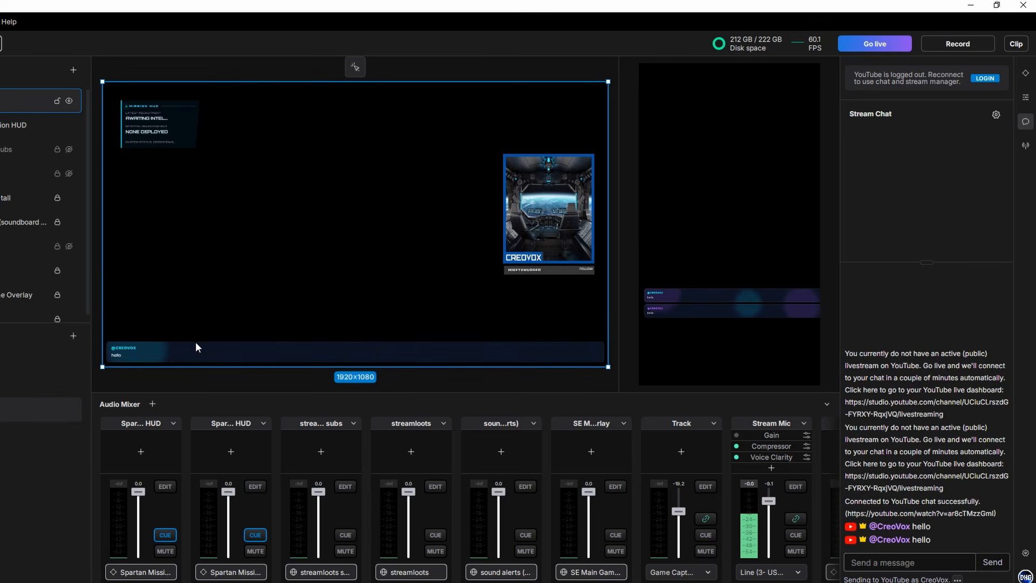
Resize the Lava Lamp widget on the horizontal canvas to 895×959 and delete it
left_click_drag(608, 368, 338, 335)
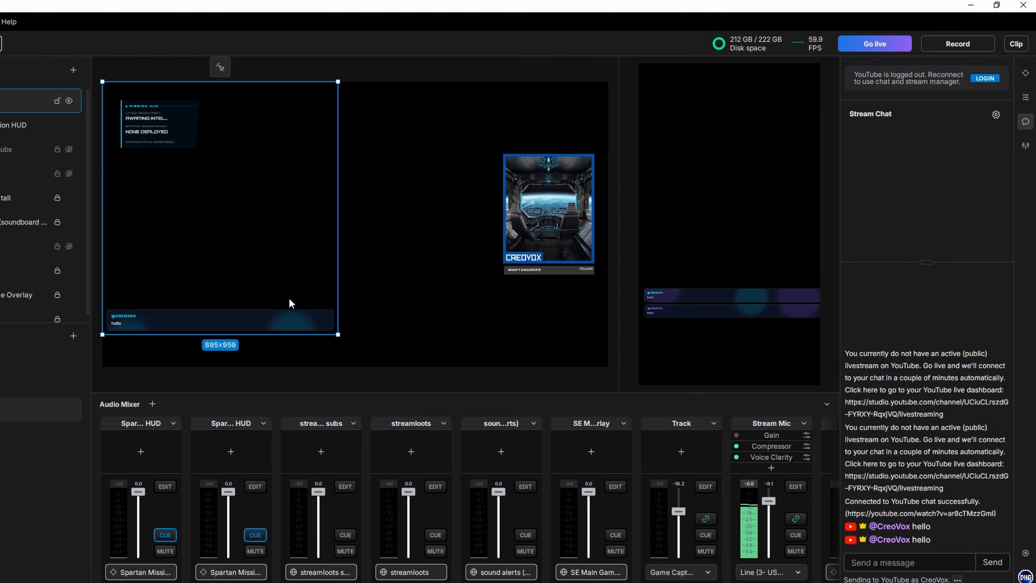
key("Delete")
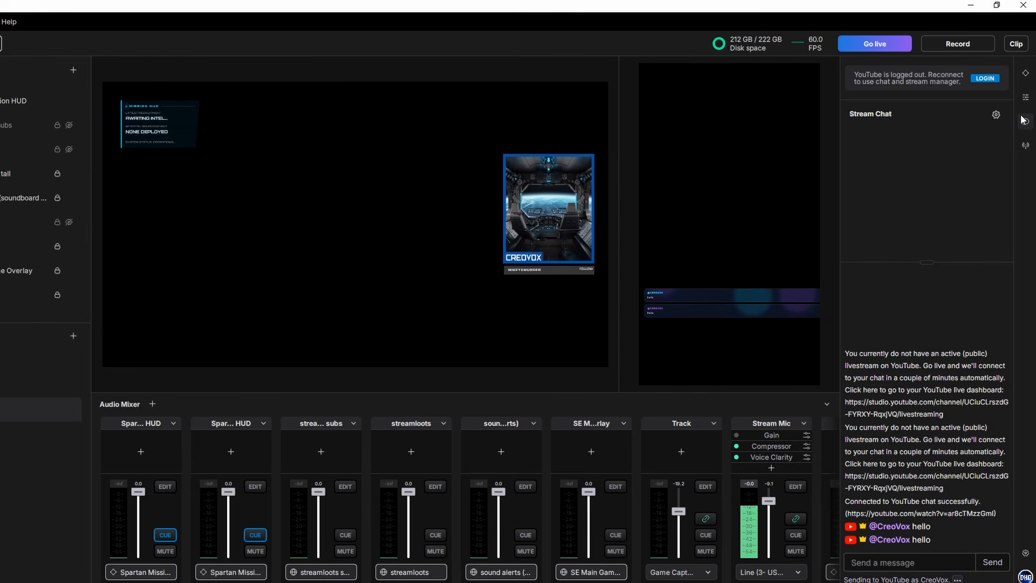
Return to Spark and close the Lava Lamp element's details
left_click(1025, 75)
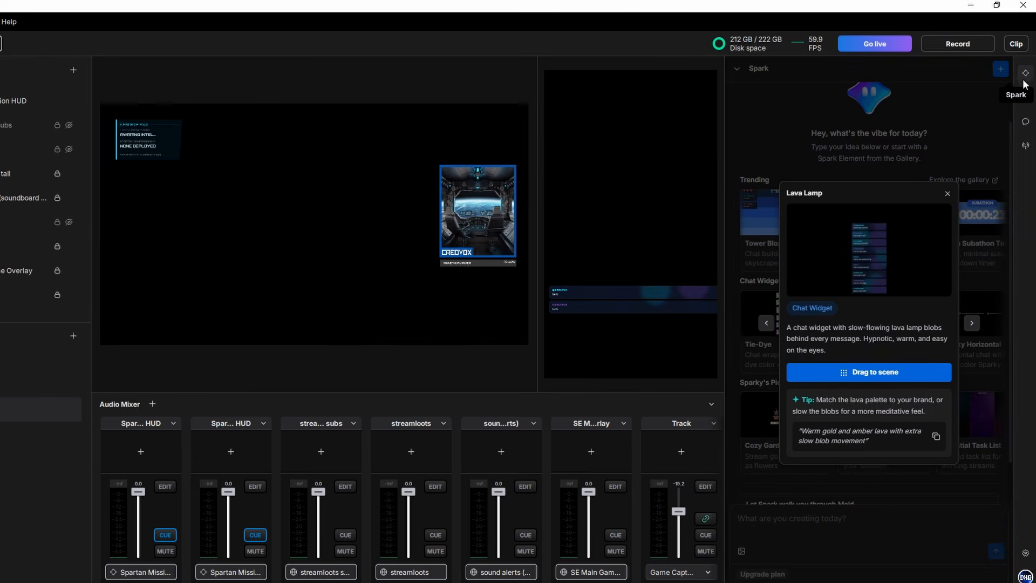
left_click(947, 193)
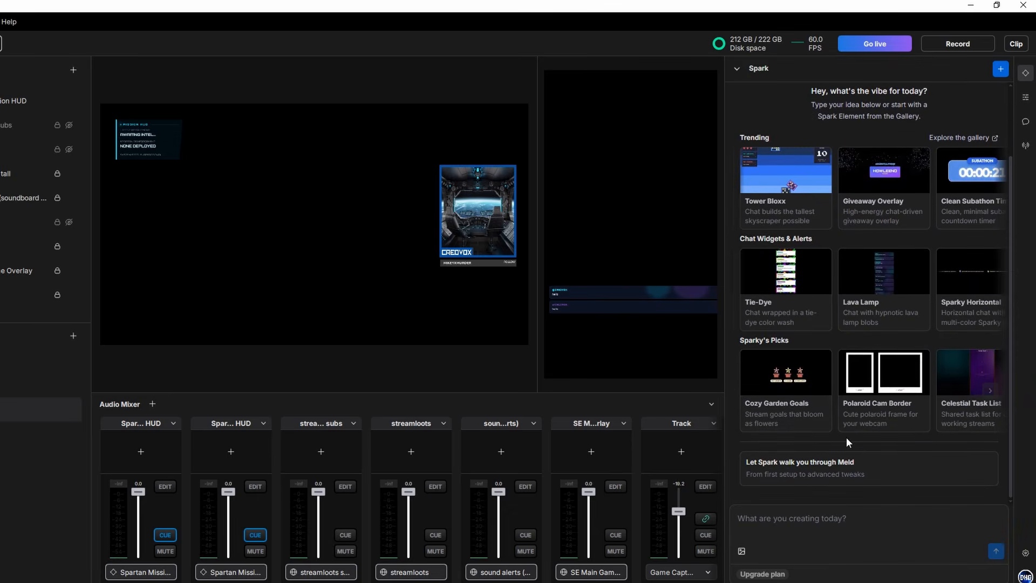